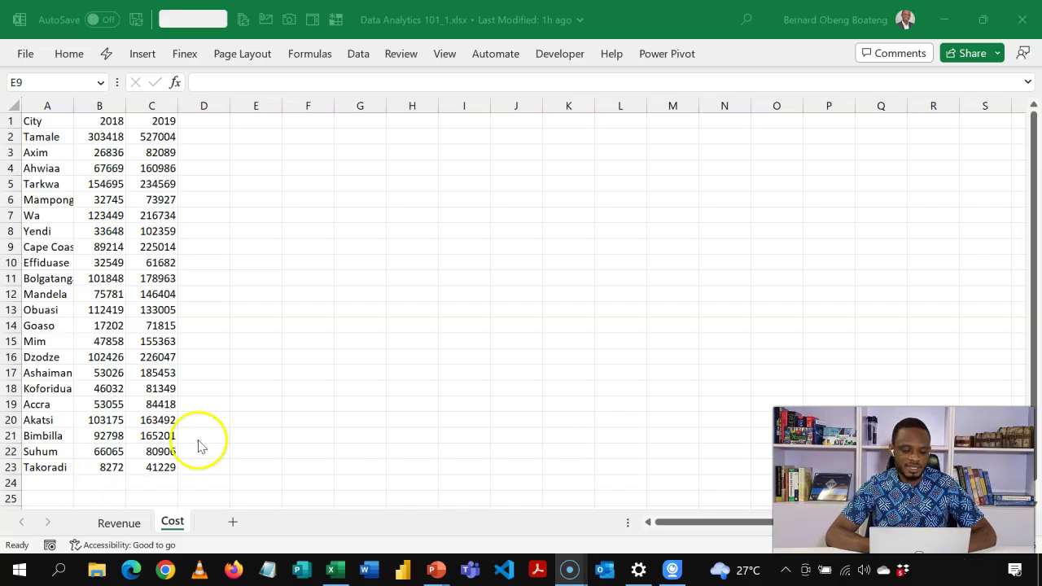
On the Revenue sheet, go over the 2018 and 2019 headings and select all city names
left_click(137, 525)
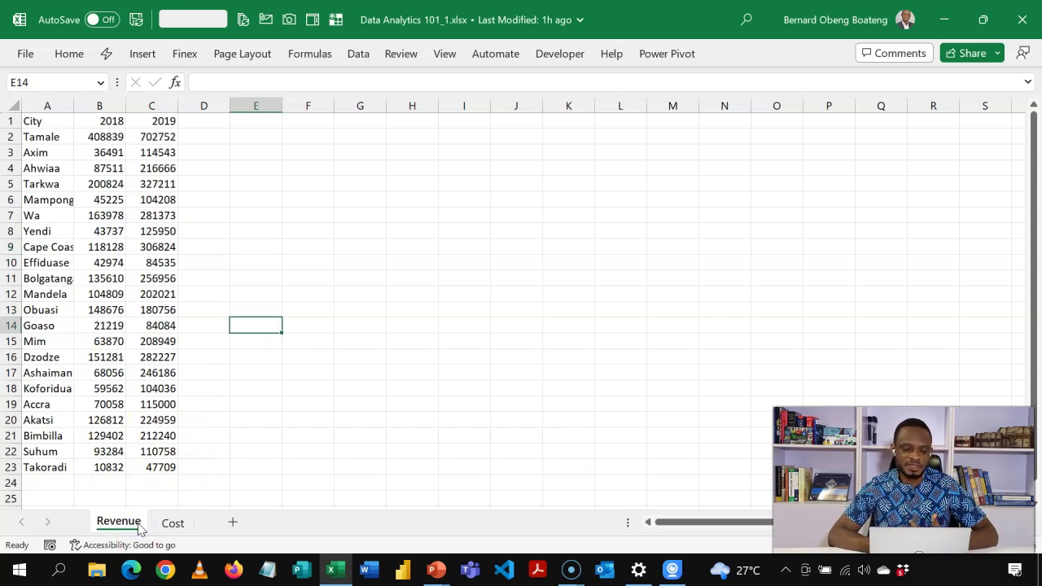
left_click(115, 264)
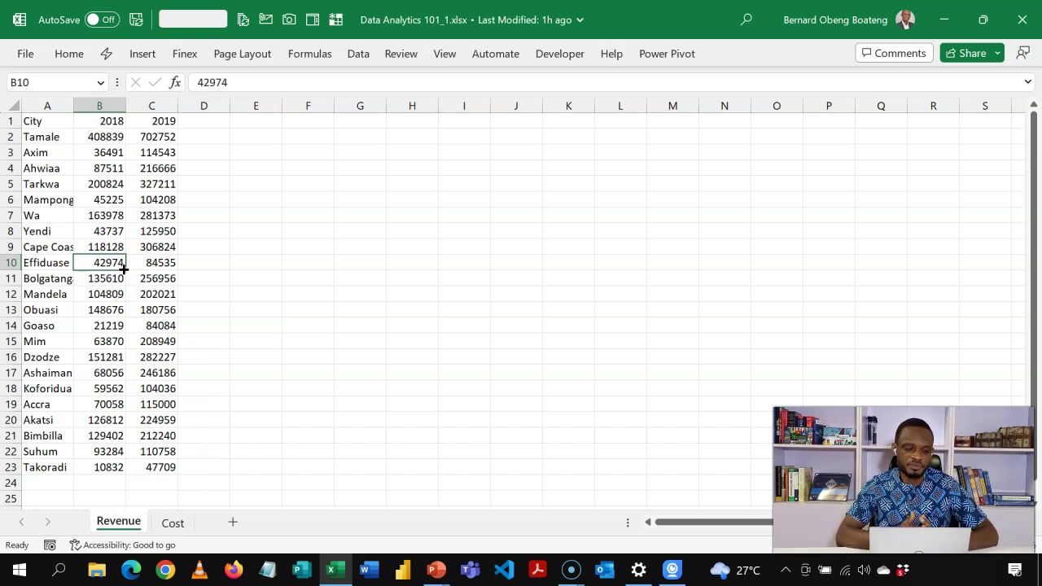
left_click(113, 118)
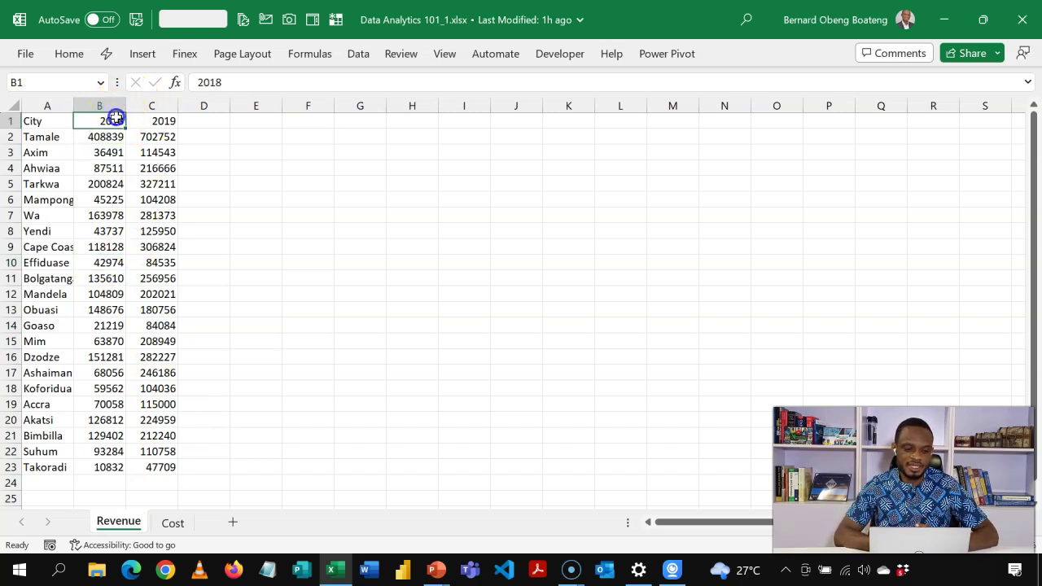
left_click(163, 118)
left_click(76, 126)
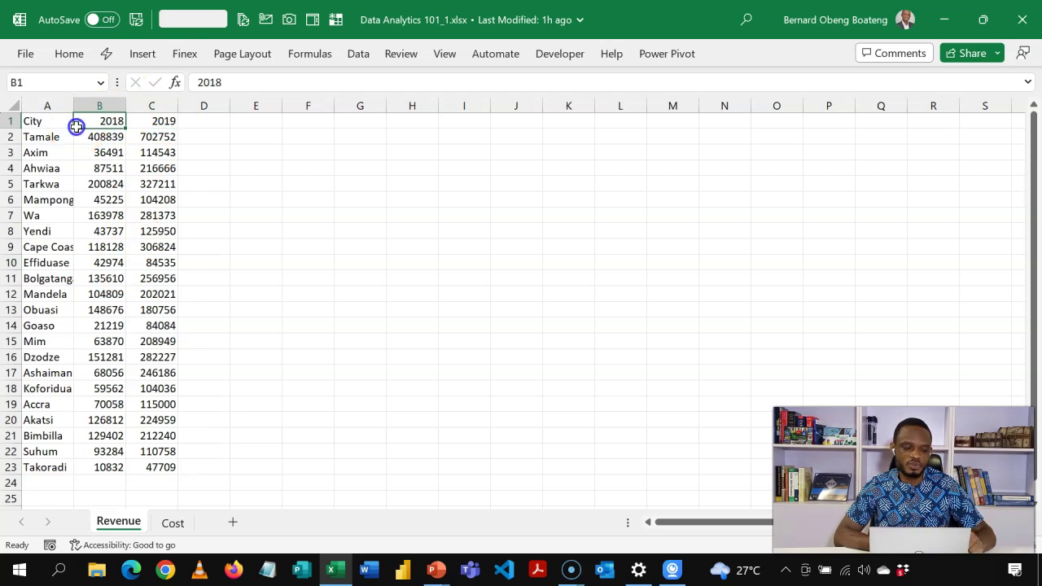
left_click(71, 122)
left_click(72, 135)
key("ctrl+shift+Down")
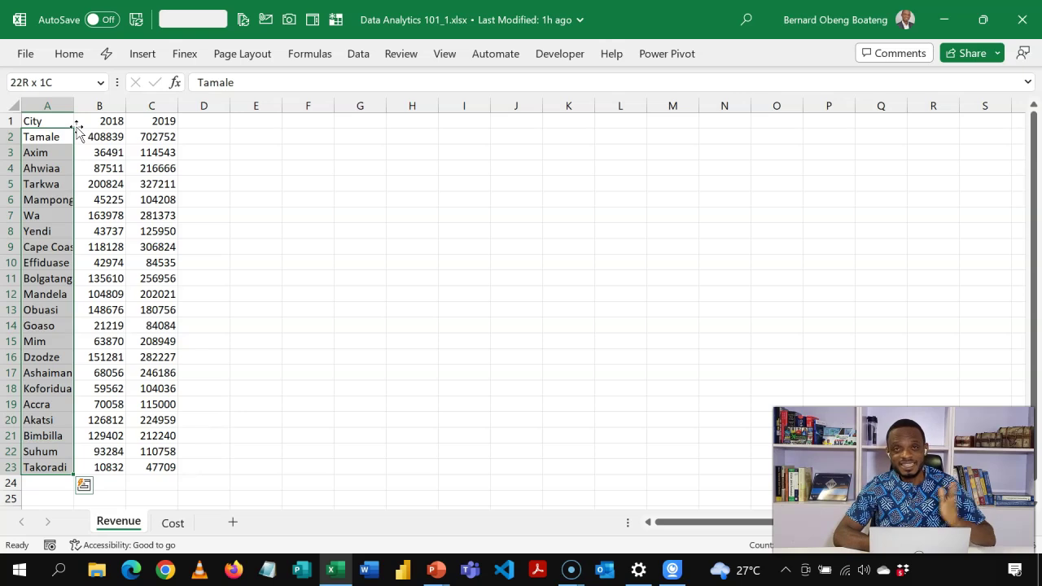
Compare the Cost sheet's 2018 and 2019 year headings and cost figures
left_click(174, 523)
left_click(130, 294)
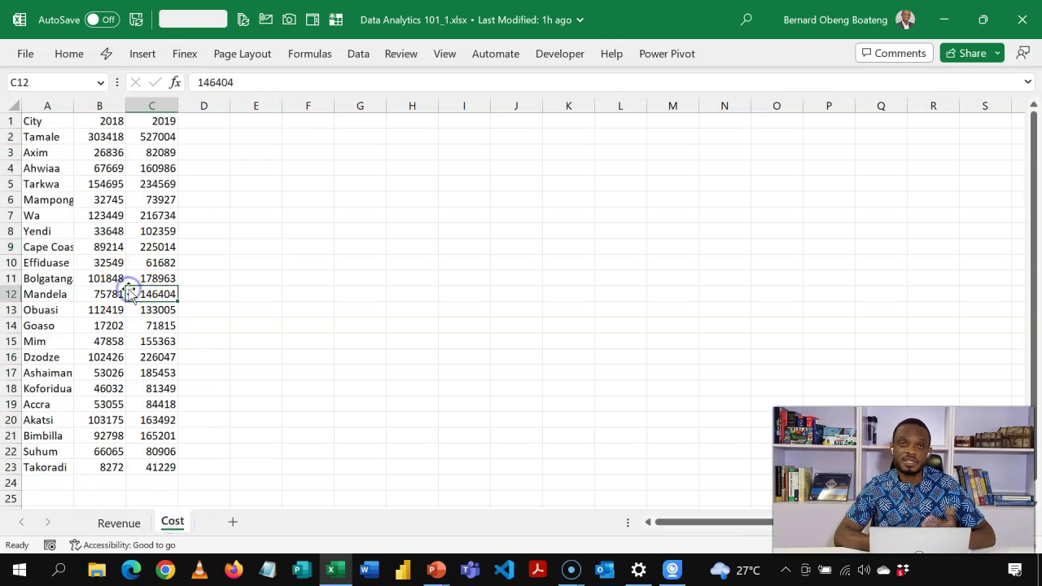
left_click(99, 121)
left_click(155, 122)
left_click(160, 323)
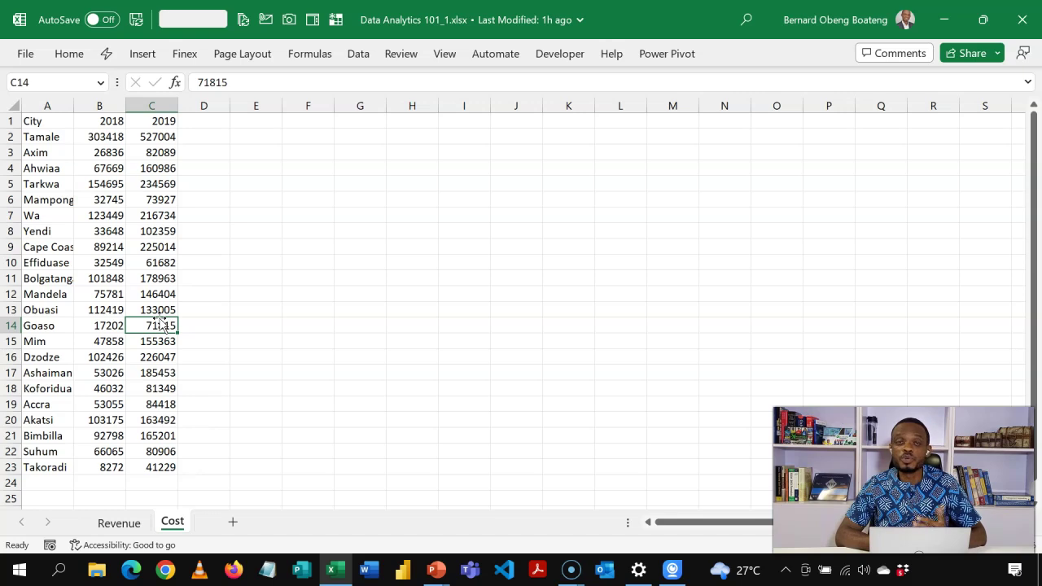
left_click(378, 221)
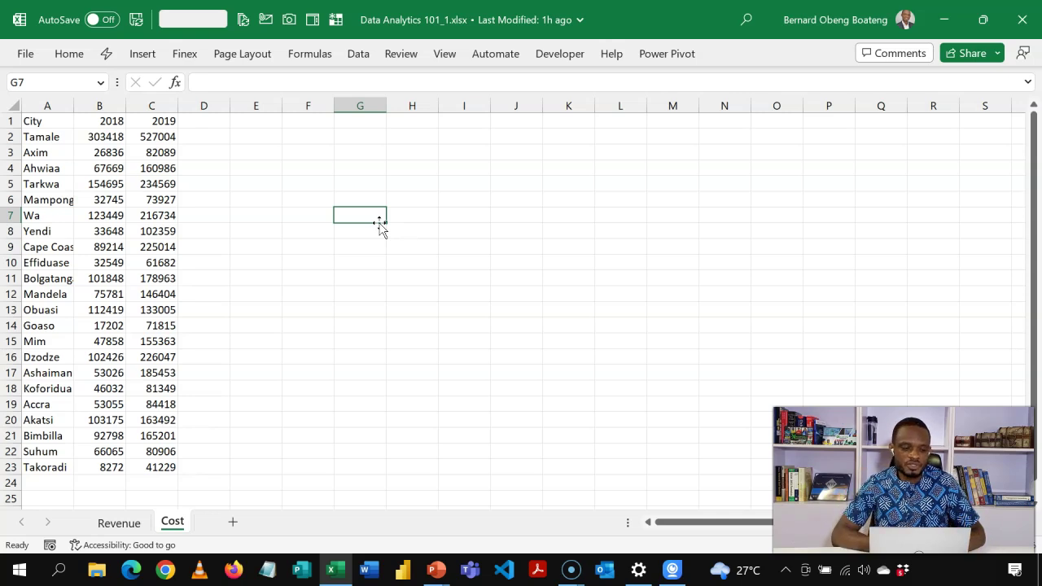
Back on Revenue, select the 2018 and 2019 headings and their amounts, ending on empty cell G5
left_click(119, 526)
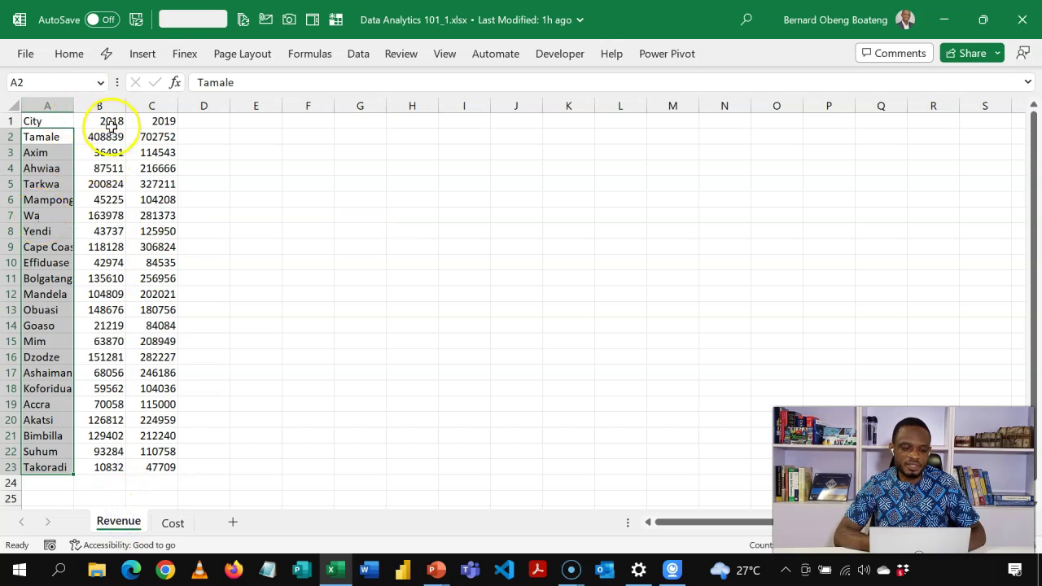
left_click_drag(111, 119, 176, 106)
left_click_drag(117, 137, 174, 444)
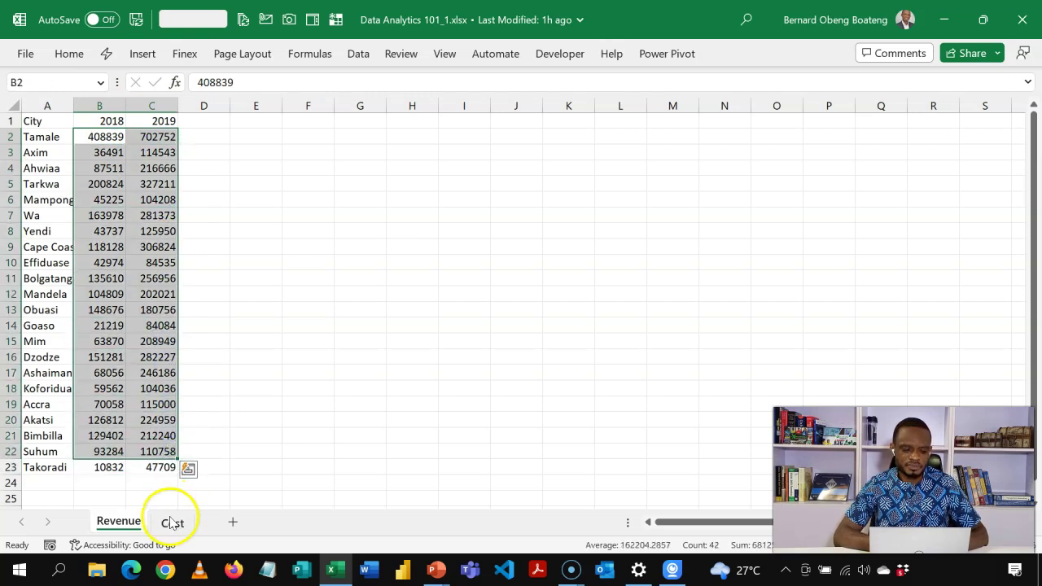
left_click(363, 180)
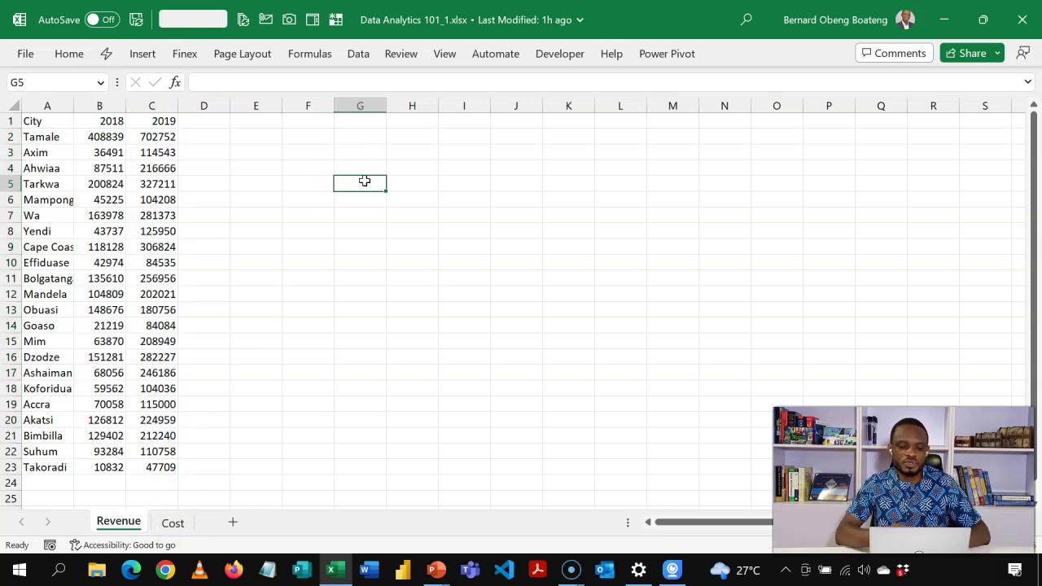
type("cITY")
key("Tab")
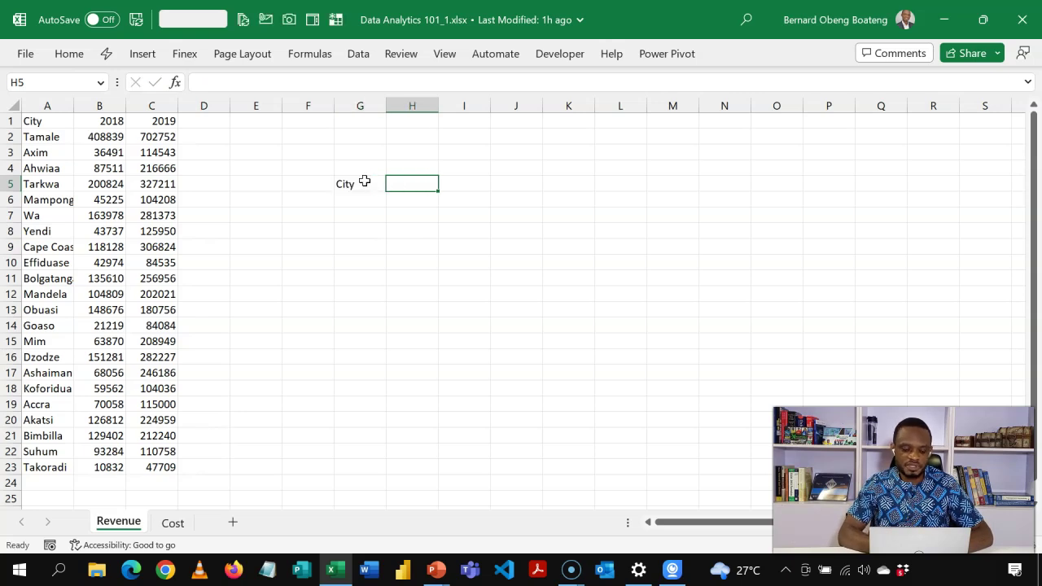
type("Year")
key("Tab")
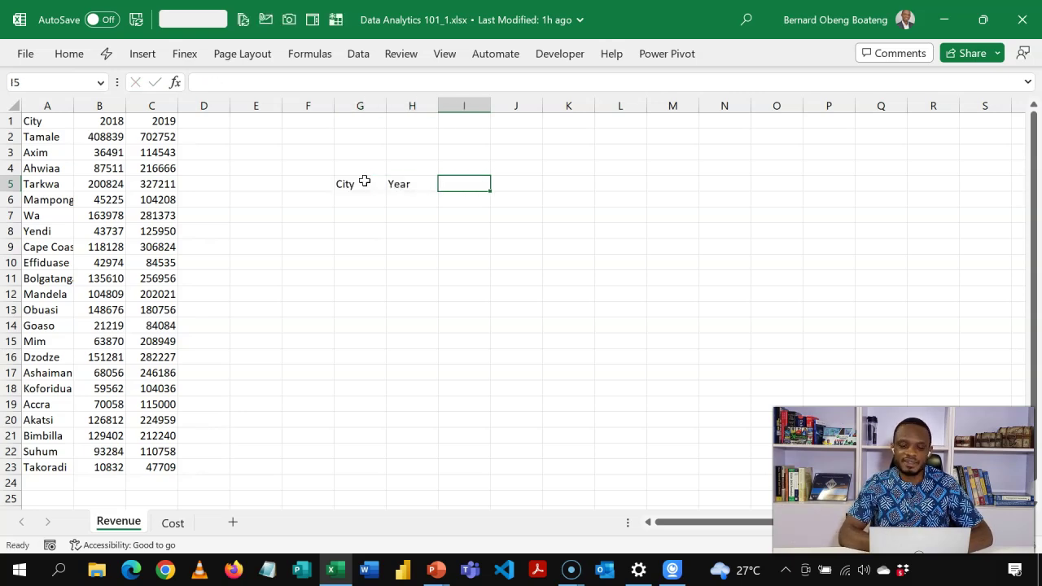
type("AMount")
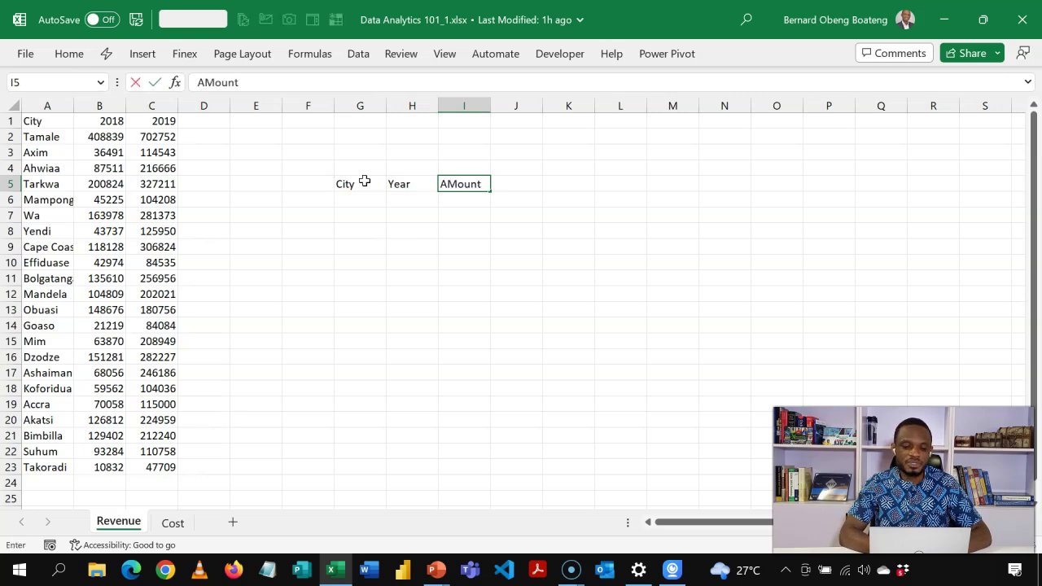
key("Tab")
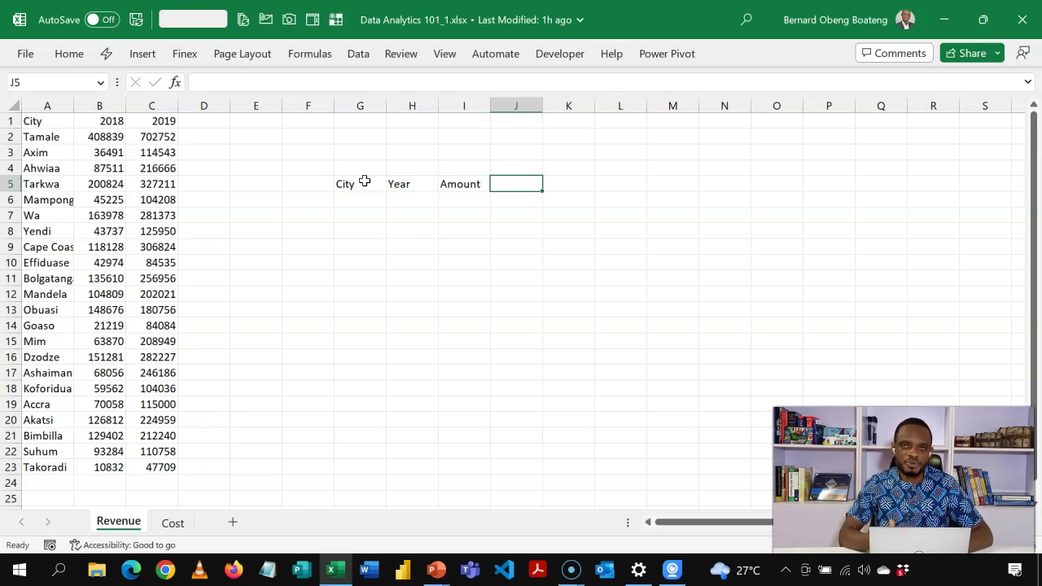
left_click(526, 185)
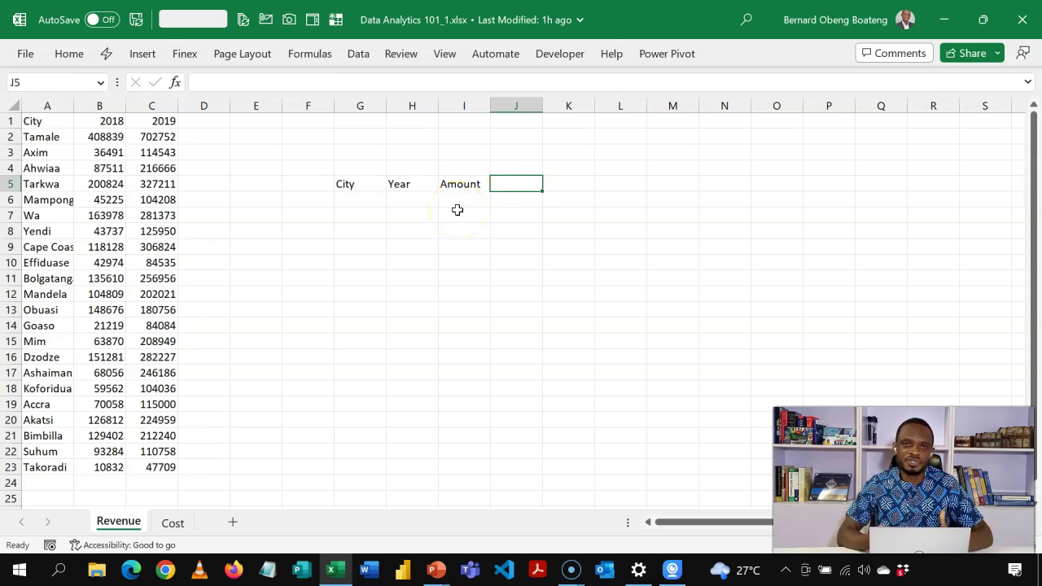
type("Type")
key("Return")
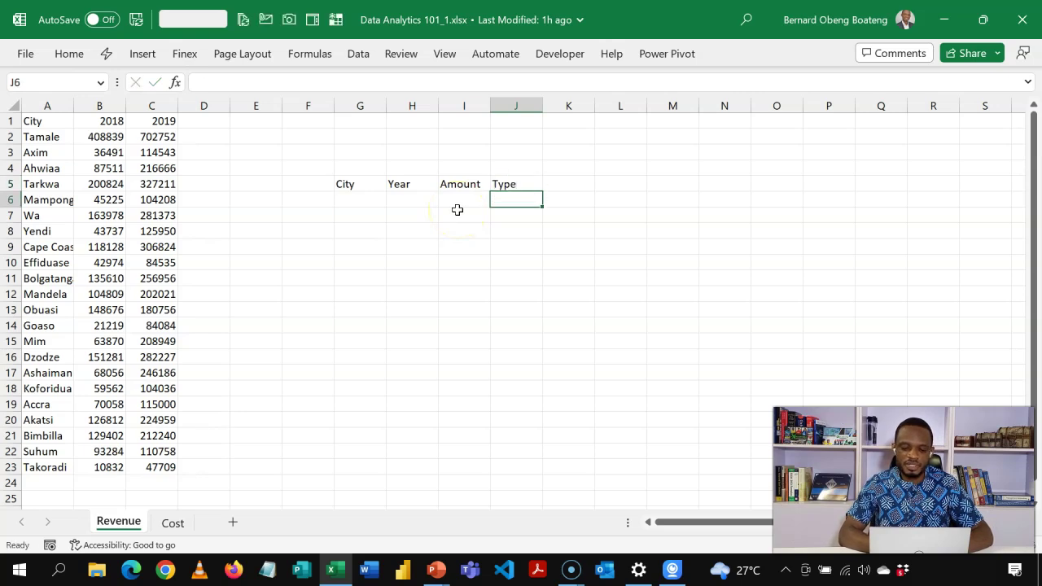
left_click(453, 200)
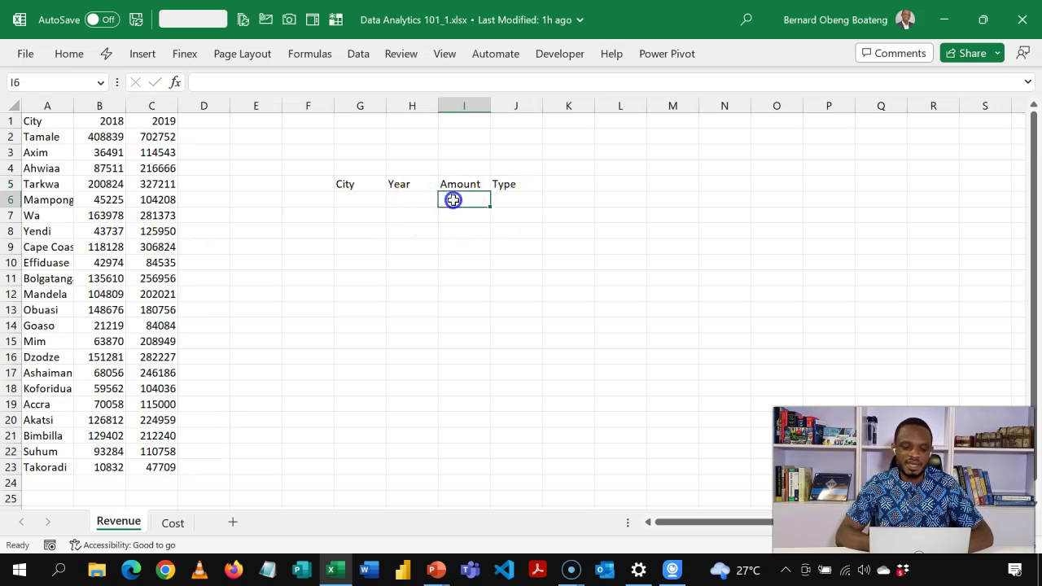
left_click(503, 201)
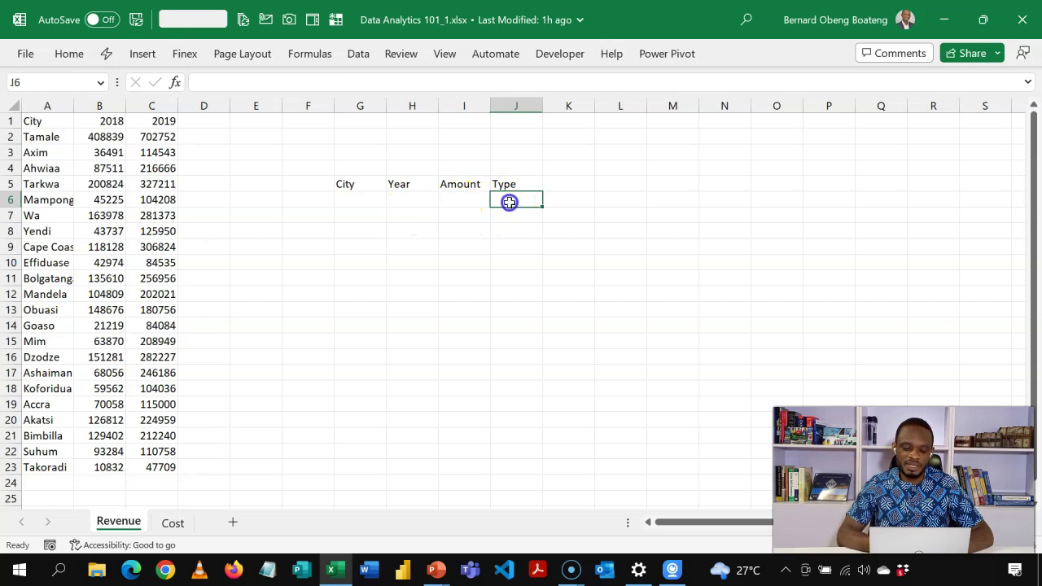
type("REvenu")
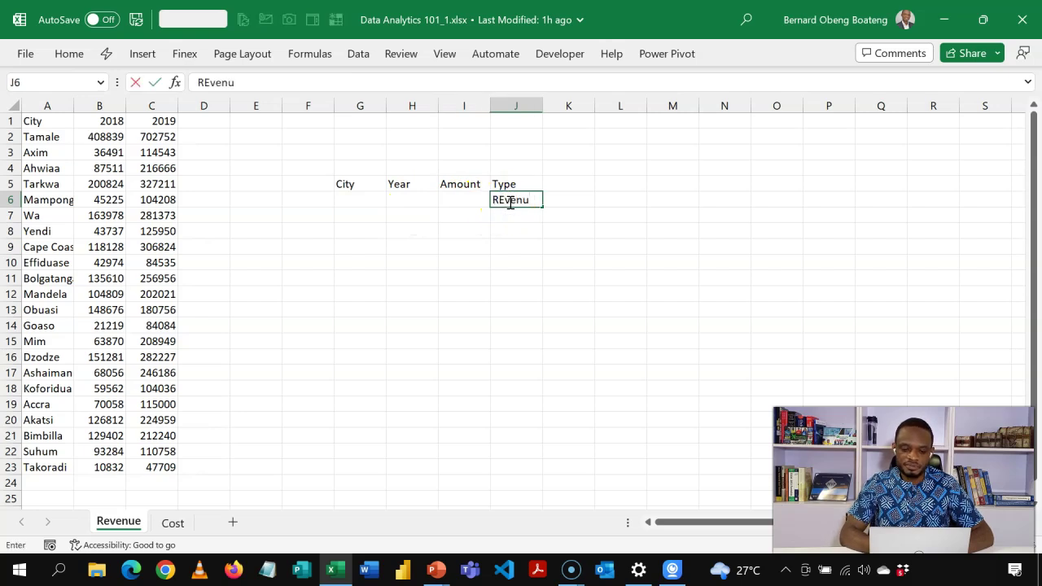
type("e")
key("Return")
type("Cost")
key("Return")
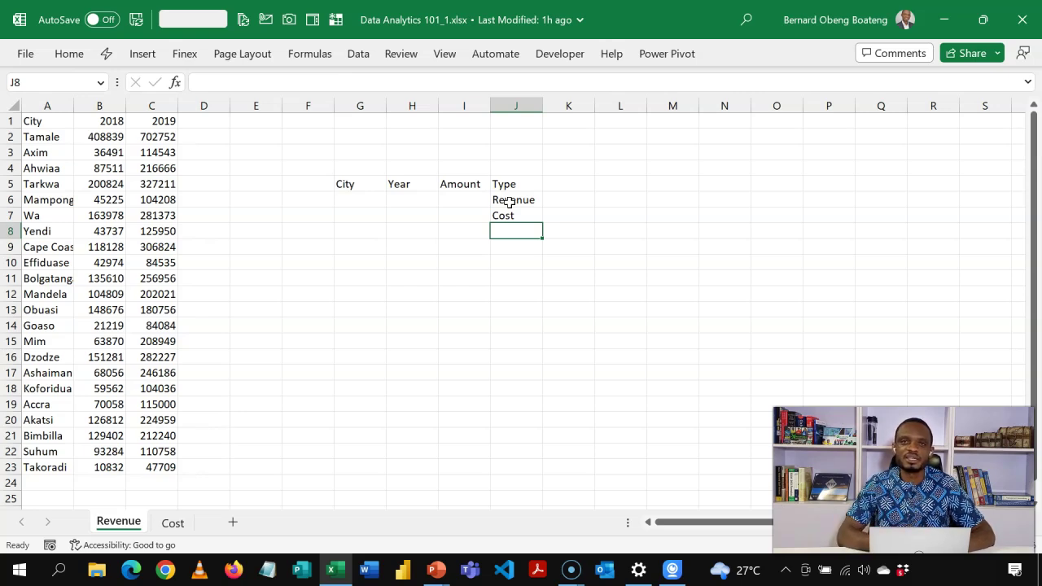
left_click_drag(366, 184, 532, 215)
key("Delete")
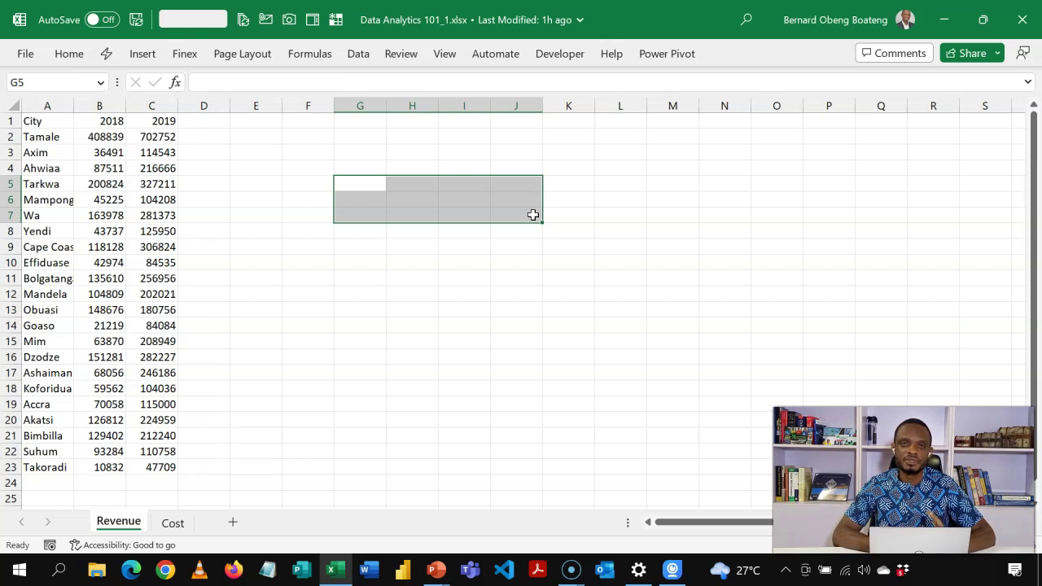
Pin the ribbon open, show the Data commands and select a cell in the Revenue data
left_click(370, 259)
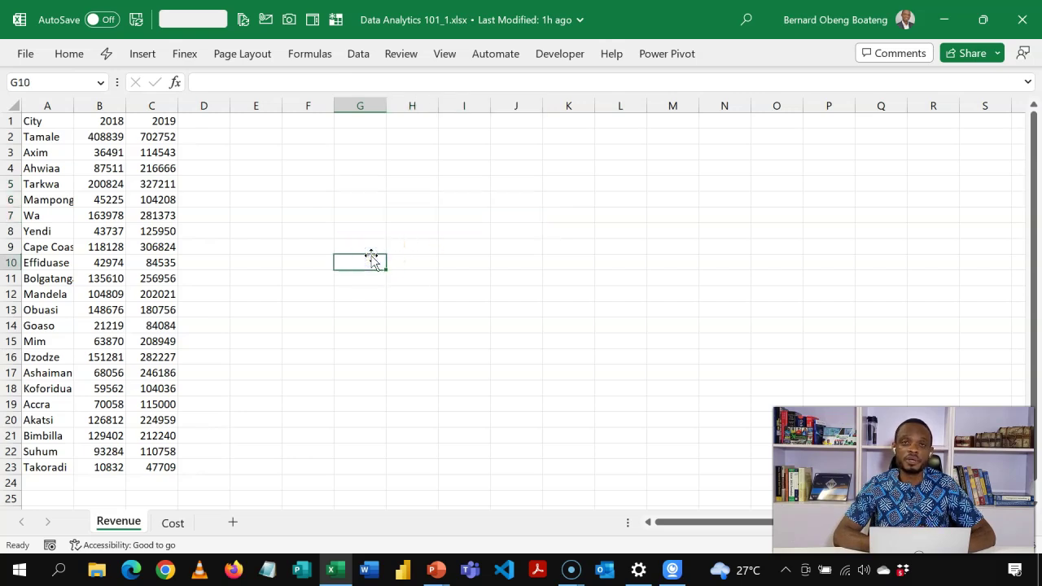
left_click(68, 54)
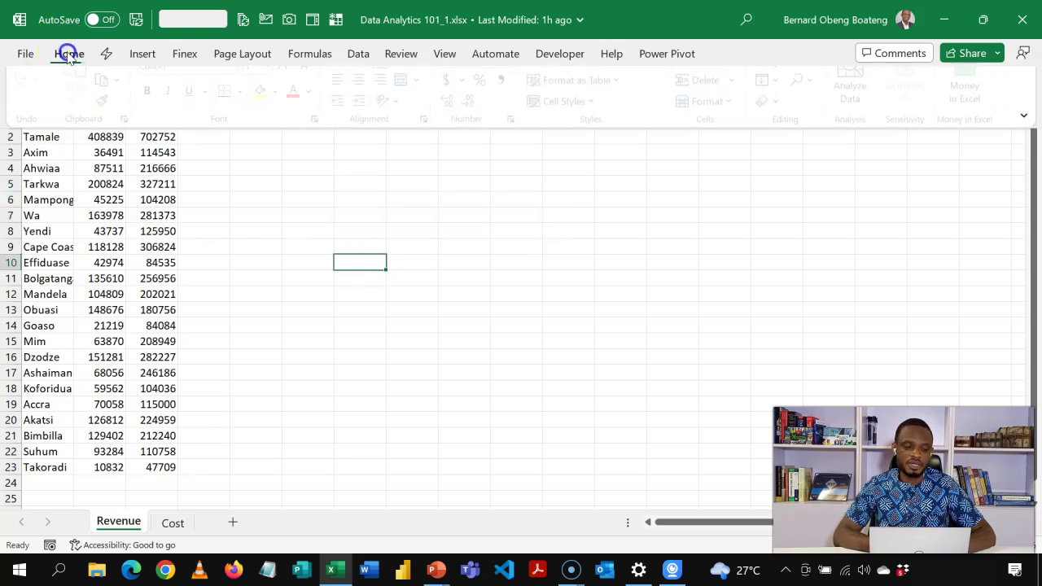
left_click(68, 53)
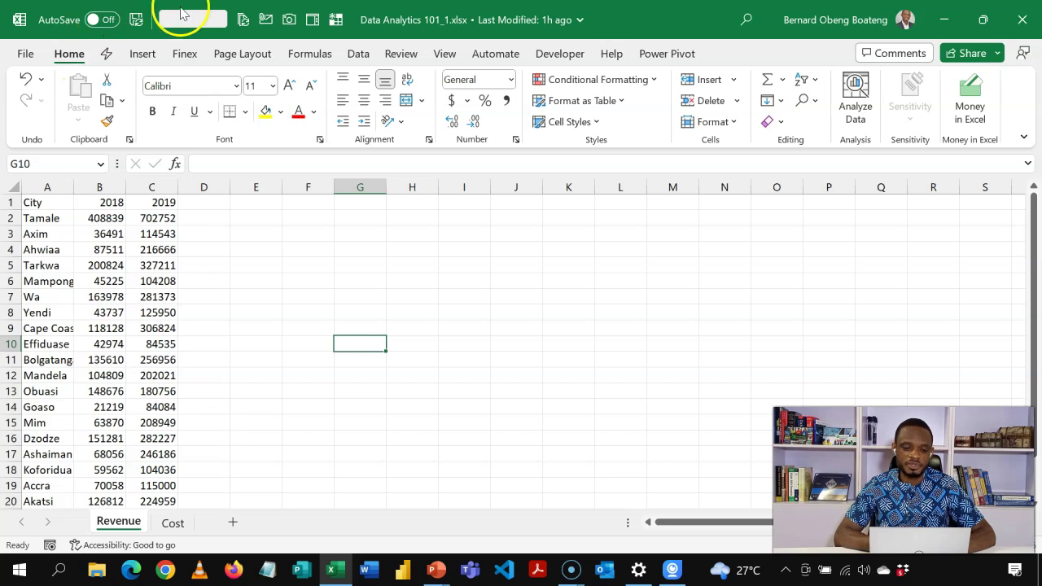
left_click(361, 55)
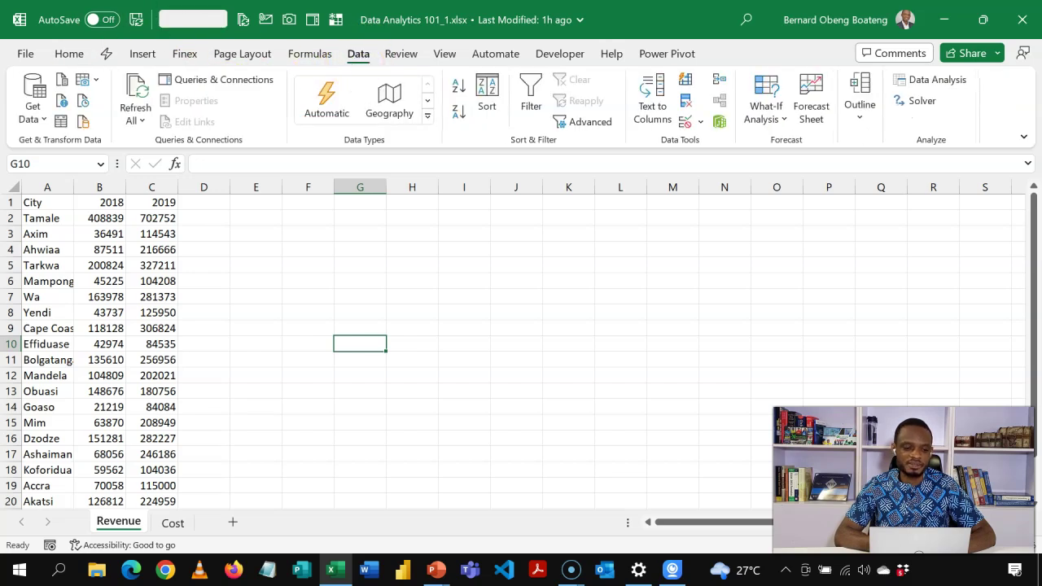
left_click(120, 313)
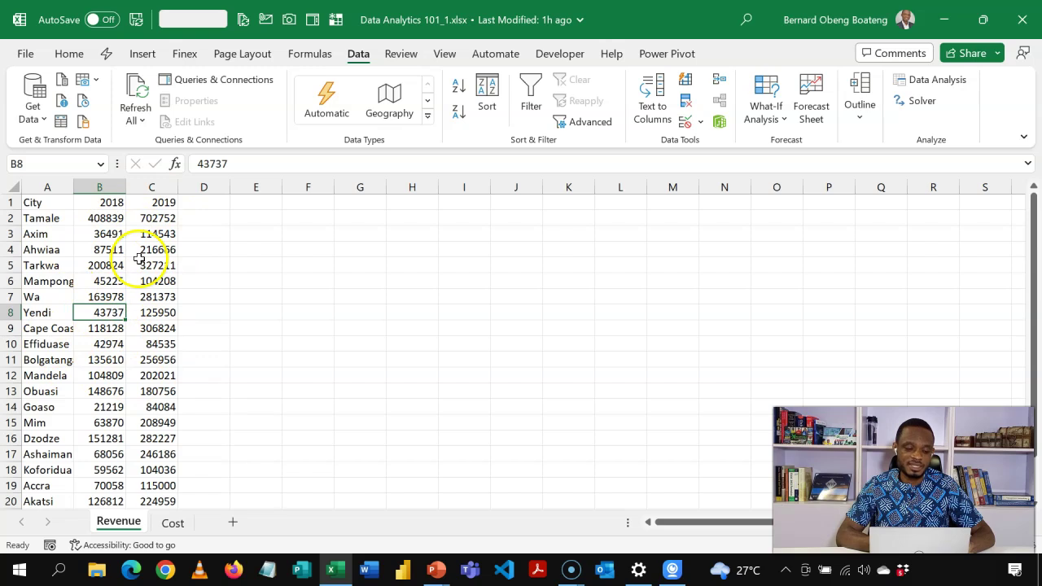
Convert the Revenue data into a table with headers named Revenue
key("ctrl+t")
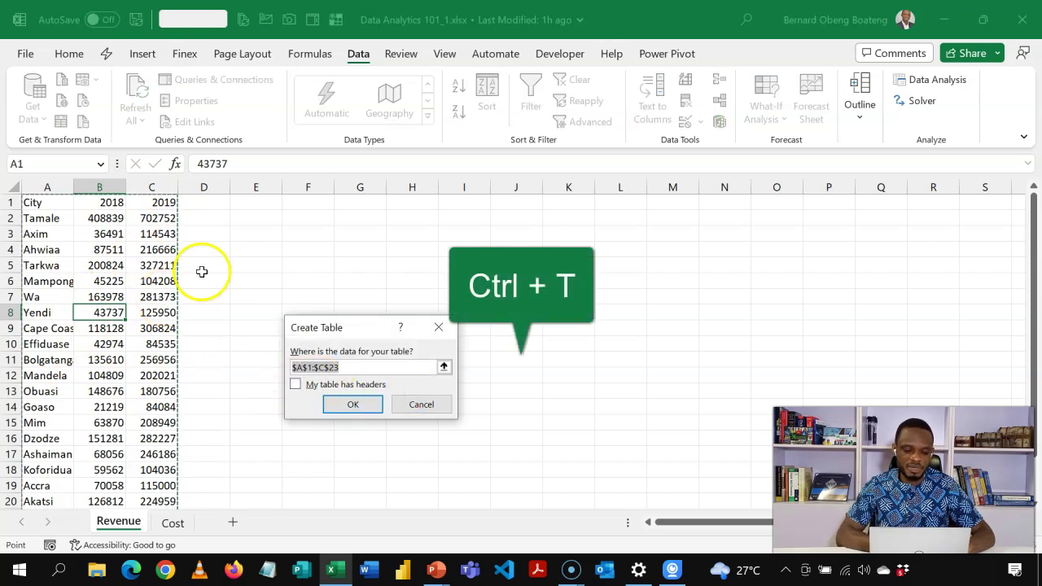
left_click(295, 384)
left_click(346, 406)
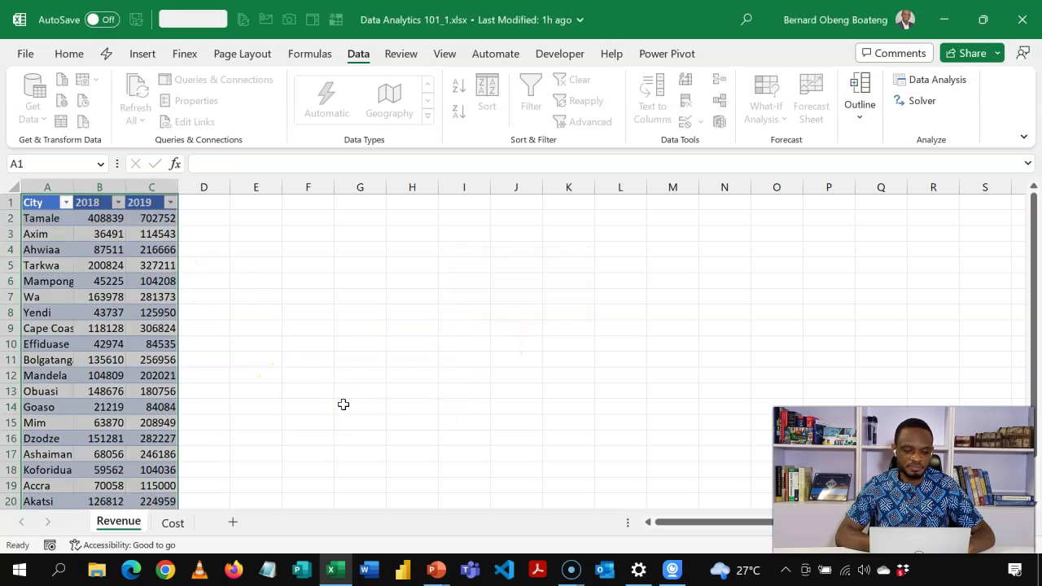
left_click(82, 98)
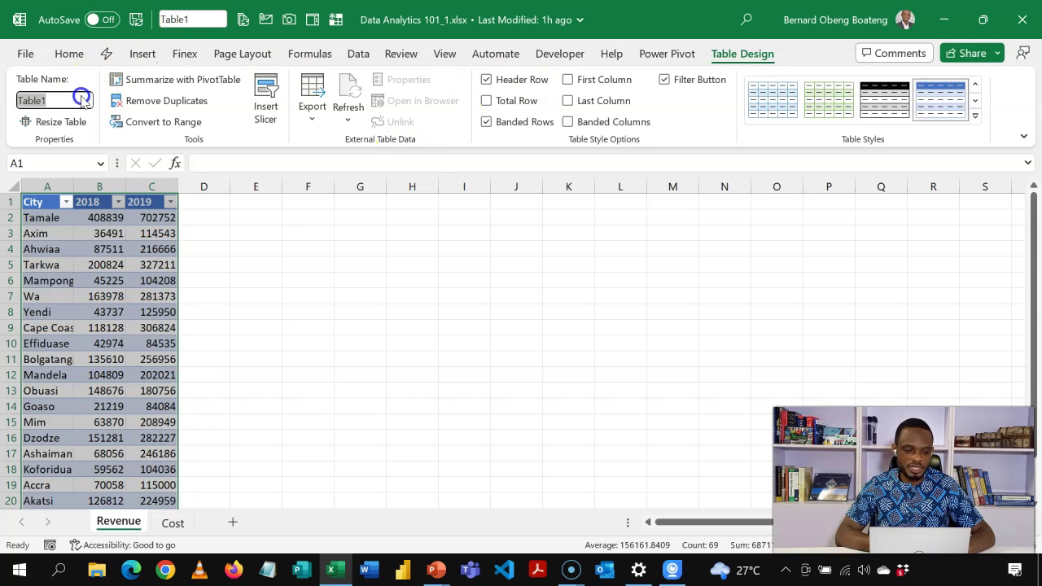
type("RE")
key("BackSpace")
type("evenue")
key("Return")
Convert the Cost sheet's data into a table with headers named Cost
left_click(166, 523)
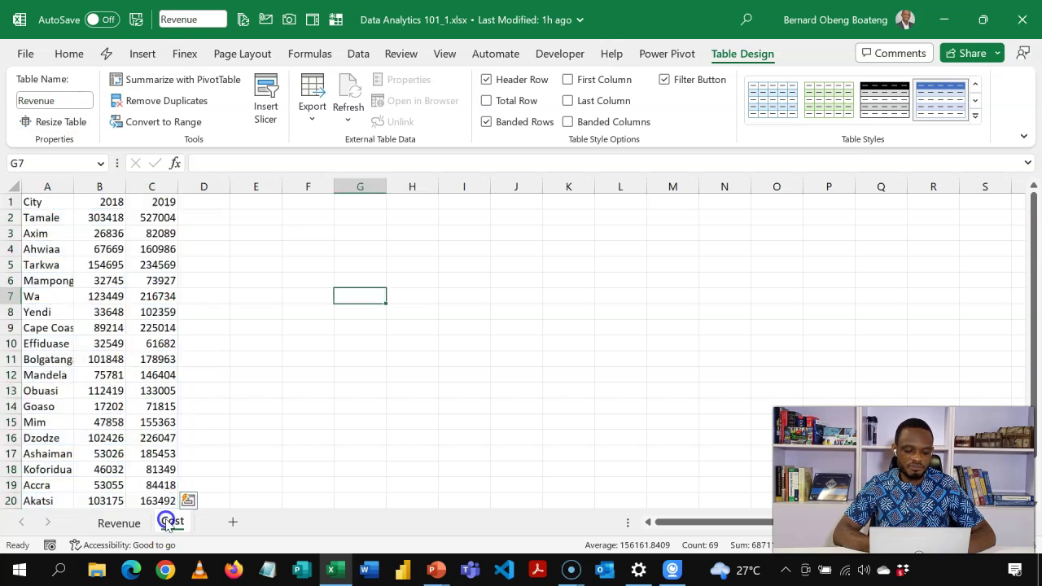
left_click(114, 422)
key("ctrl+t")
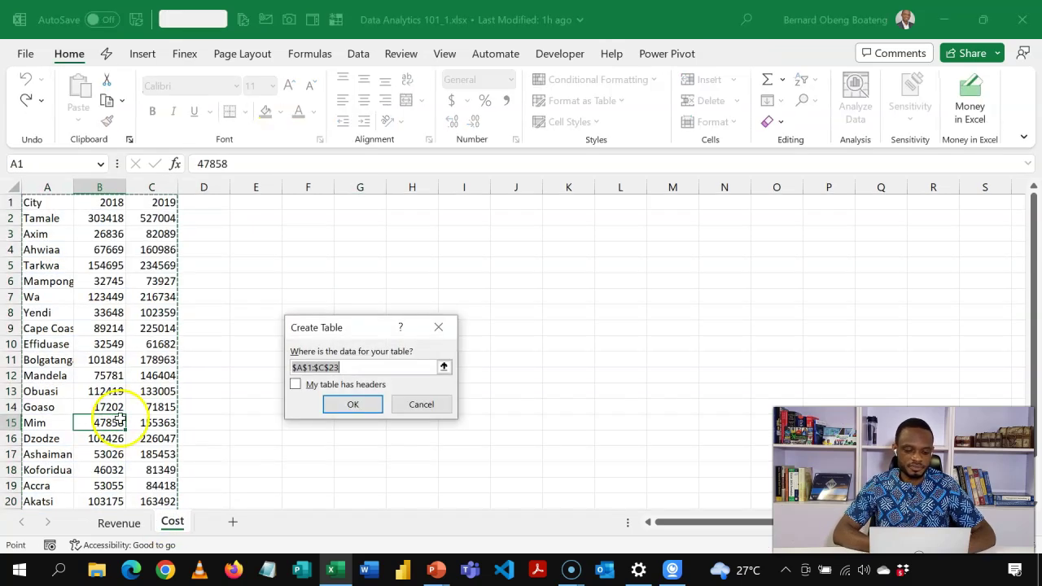
left_click(310, 387)
left_click(346, 404)
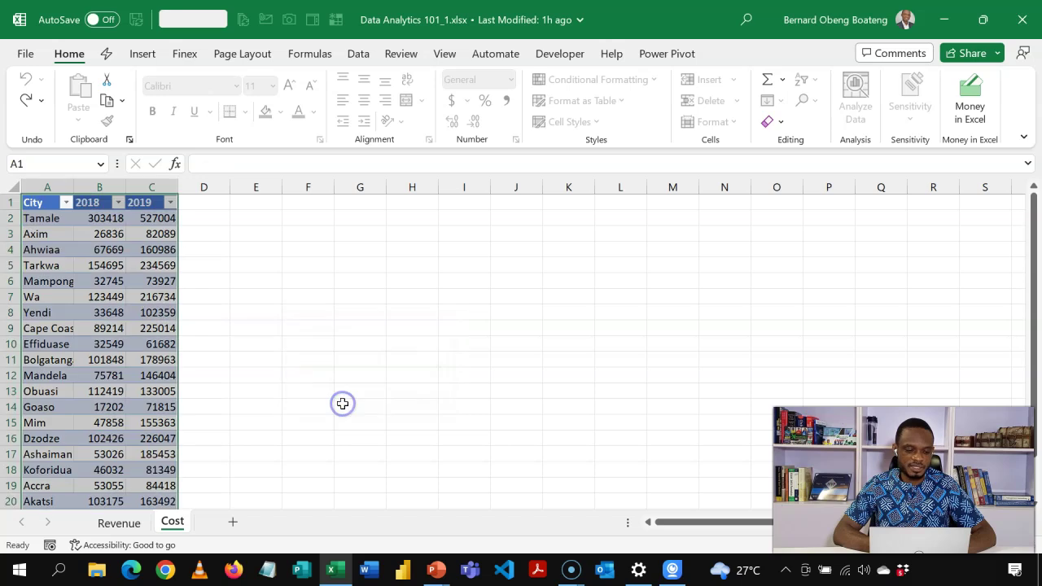
left_click(72, 98)
type("Cost")
key("Return")
left_click(211, 249)
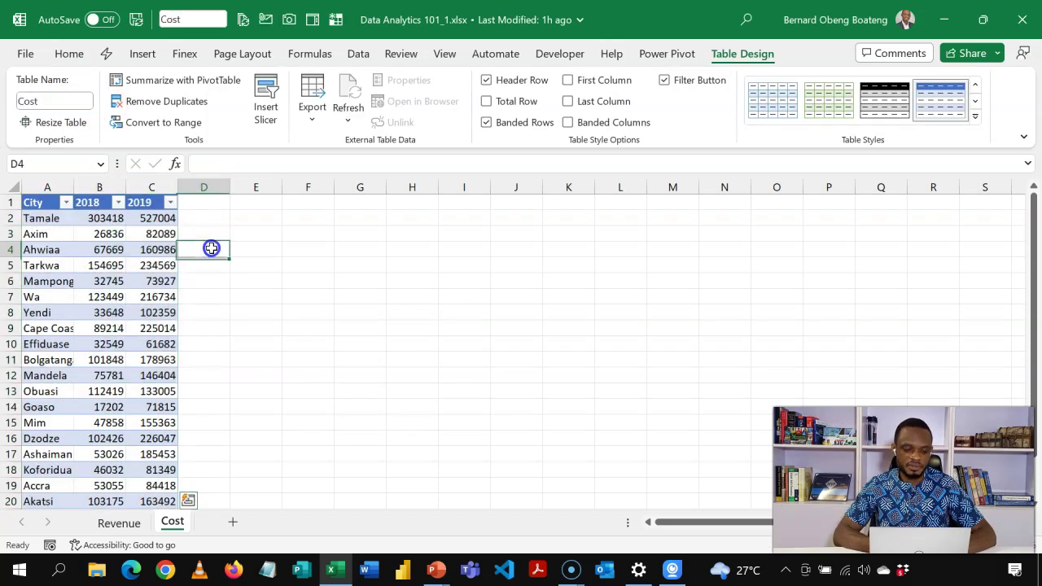
left_click(289, 281)
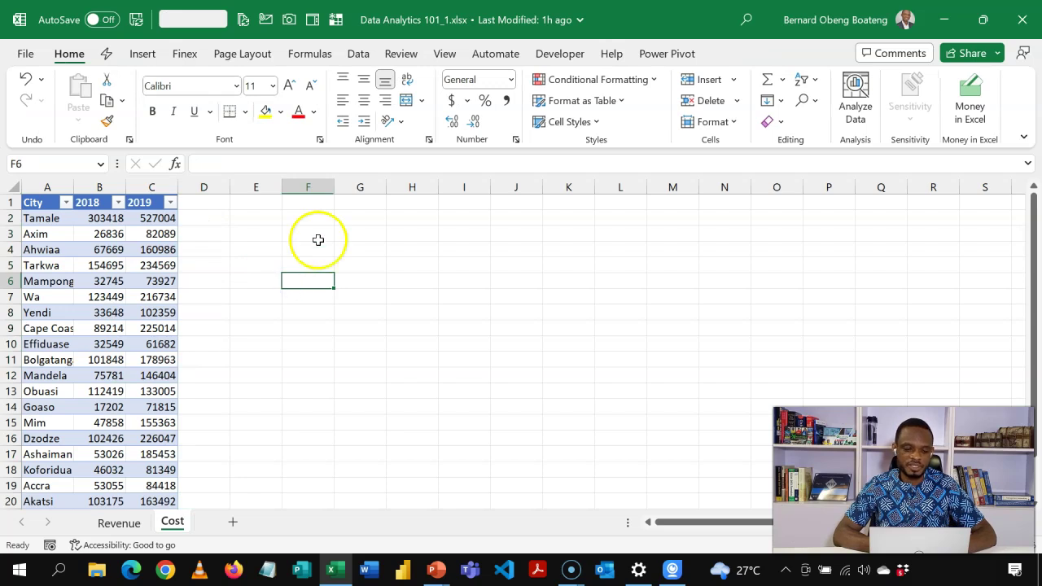
Create a new blank query via Get Data > From Other Sources > Blank Query
left_click(373, 45)
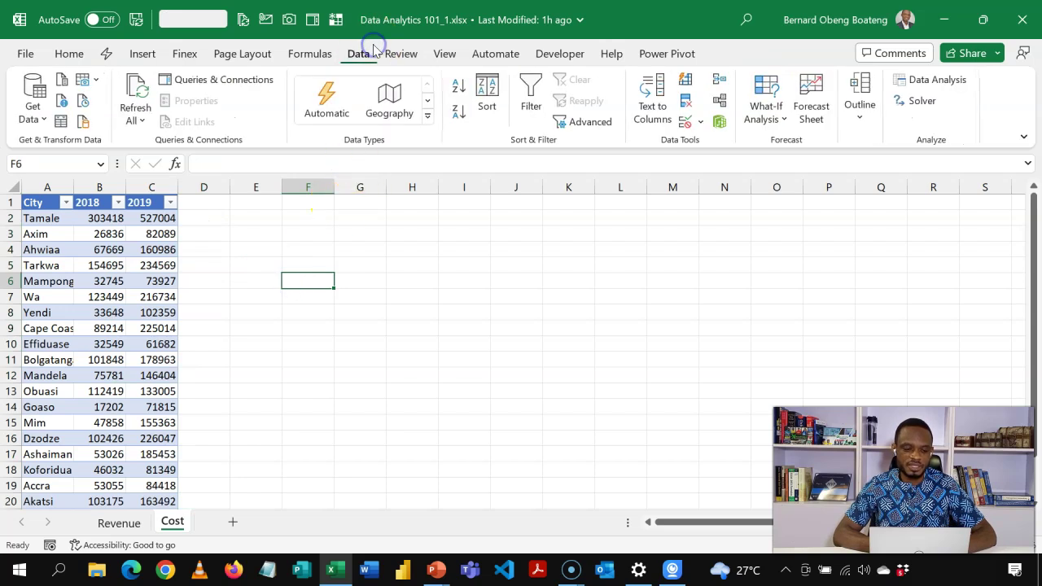
left_click(33, 108)
mouse_move(126, 347)
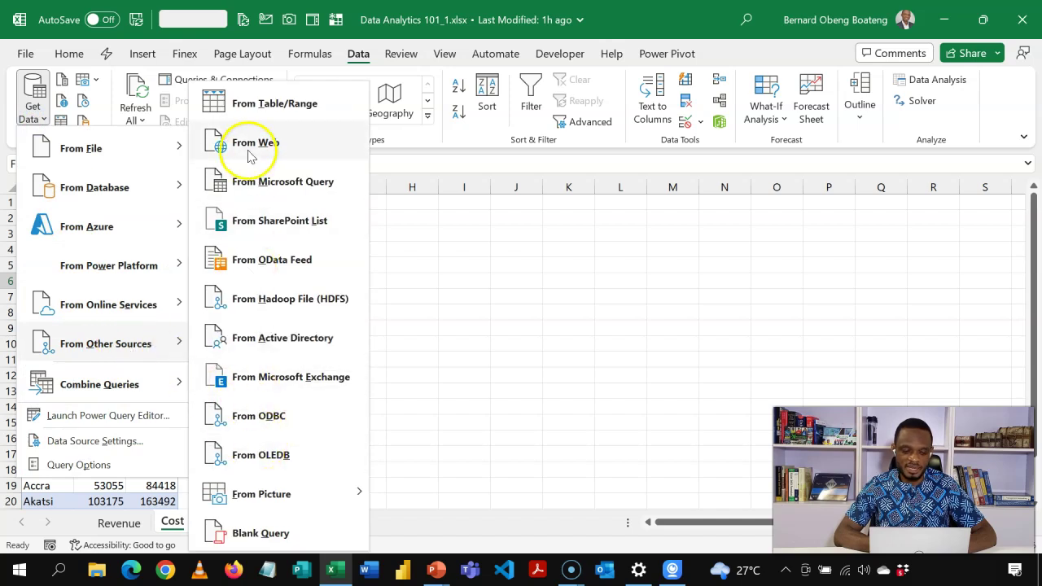
left_click(267, 534)
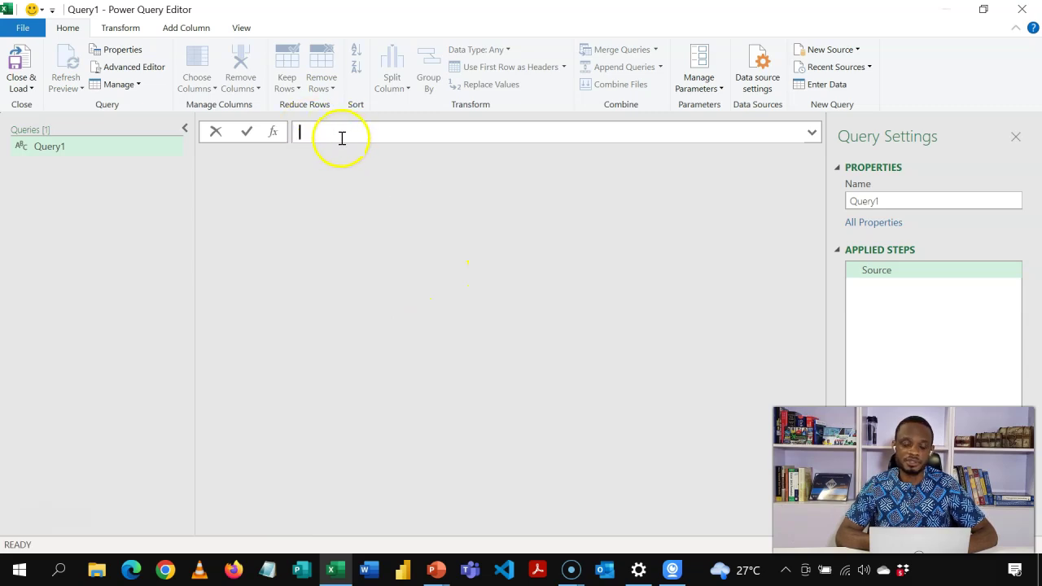
Set the query's formula to =Excel.CurrentWorkbook() to list the workbook's tables
type("=")
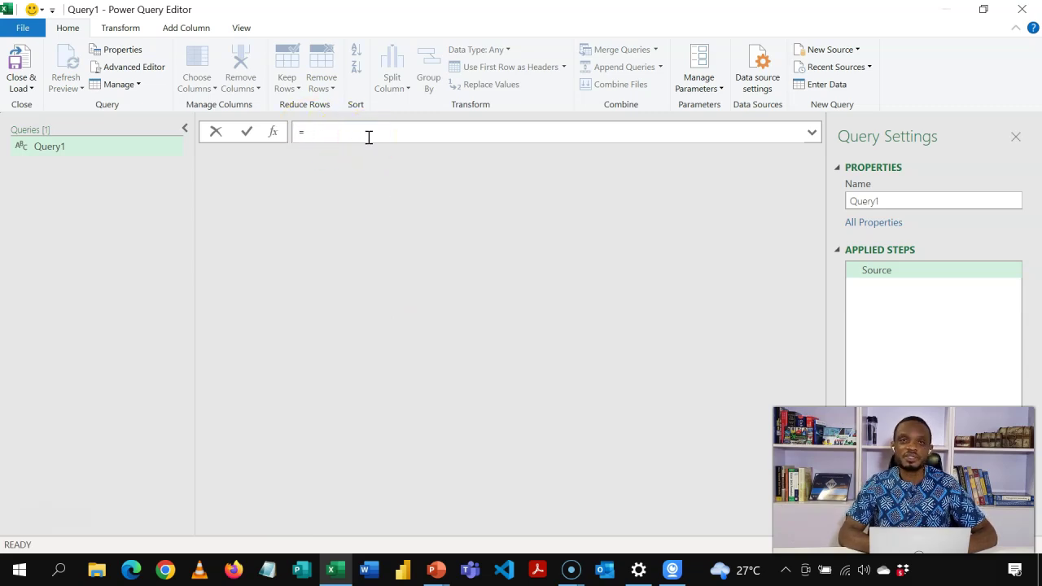
type("Exc")
key("Tab")
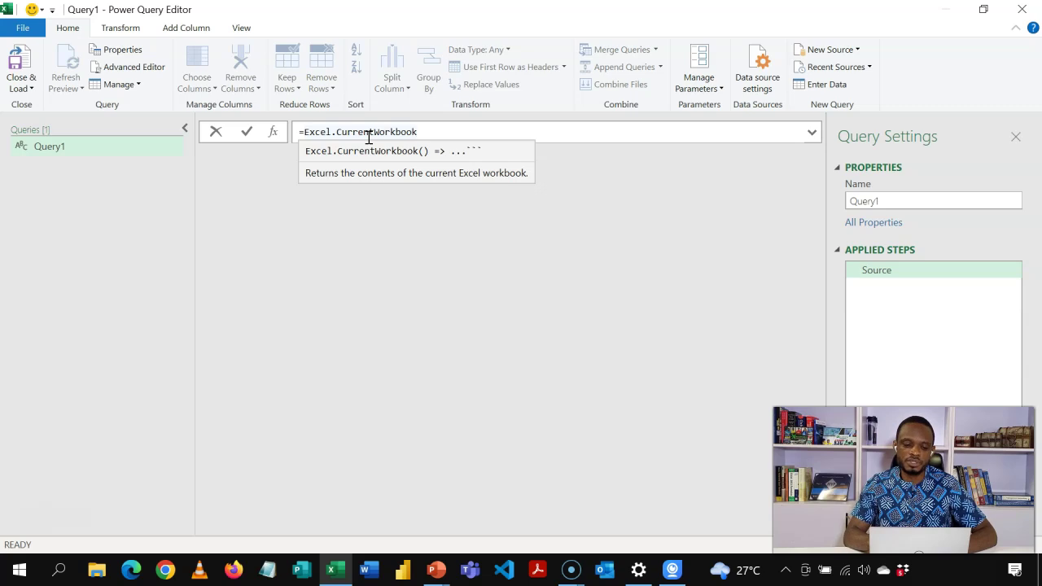
type("()")
key("Return")
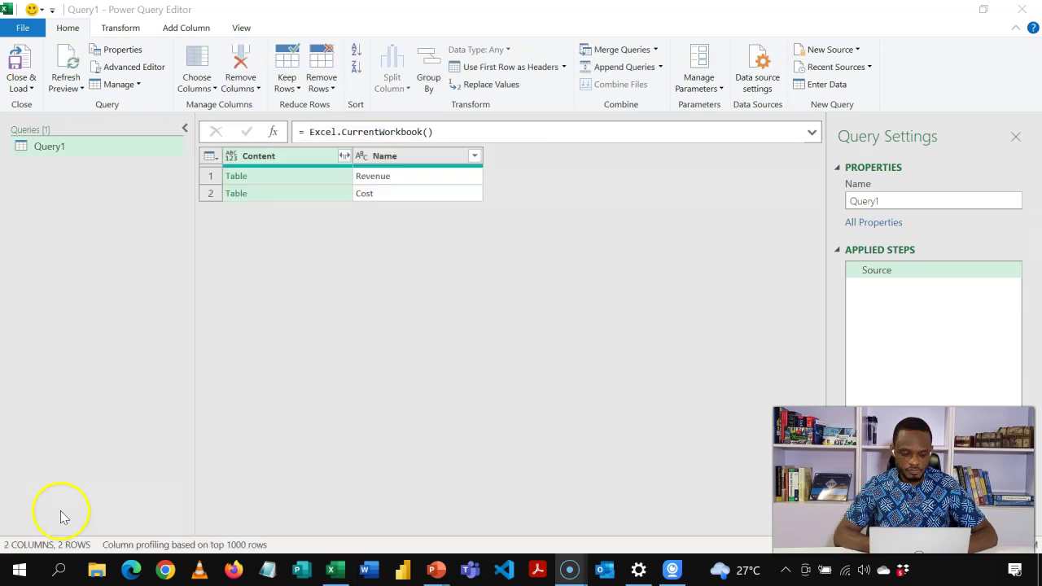
Preview the Revenue and Cost tables in the Content column, then open its expand options
left_click(322, 178)
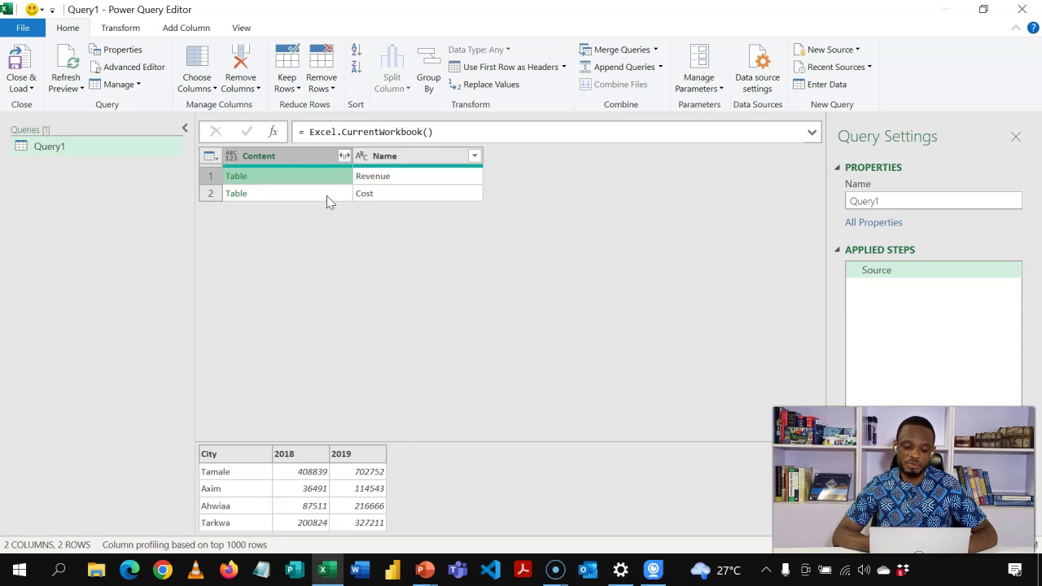
left_click(330, 195)
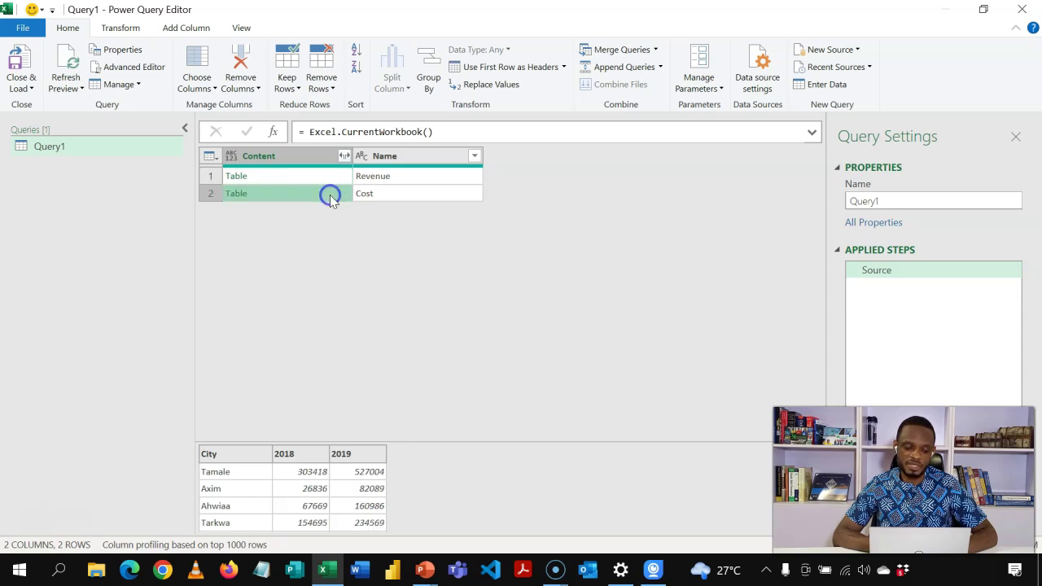
left_click(344, 156)
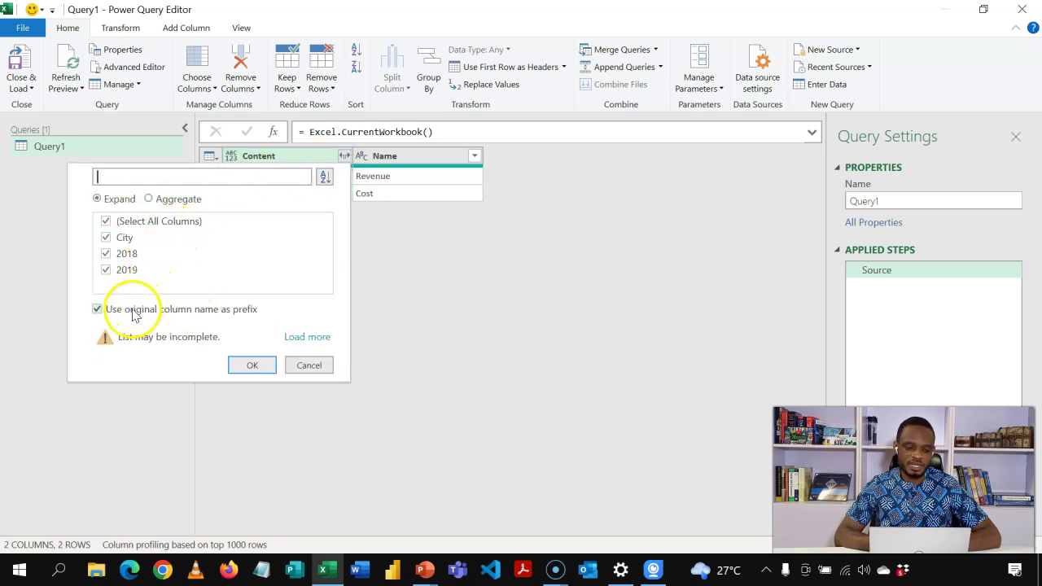
Expand Content without the original column-name prefix, then select the 2018 and 2019 columns
left_click(108, 309)
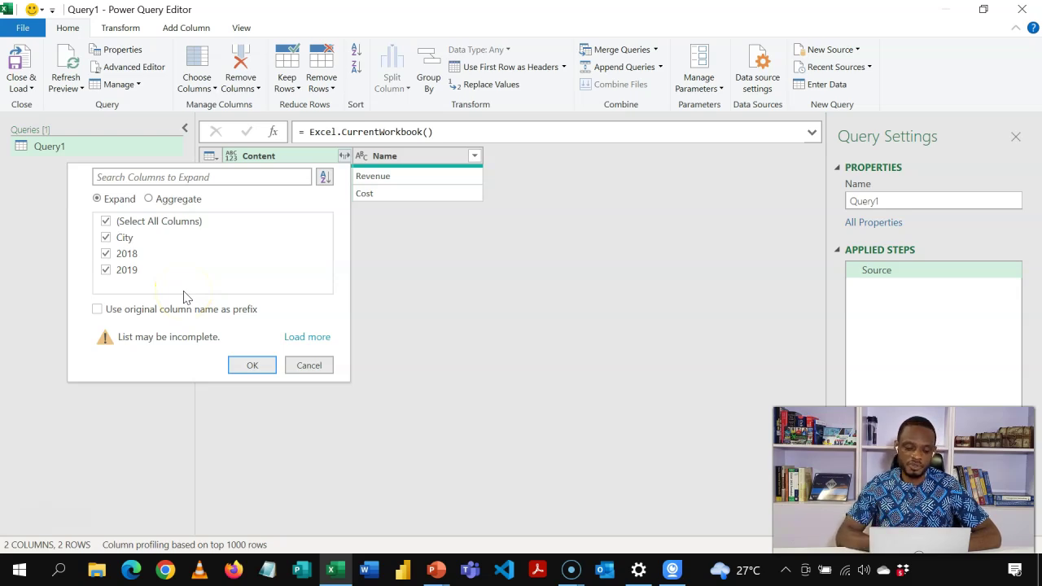
left_click(255, 367)
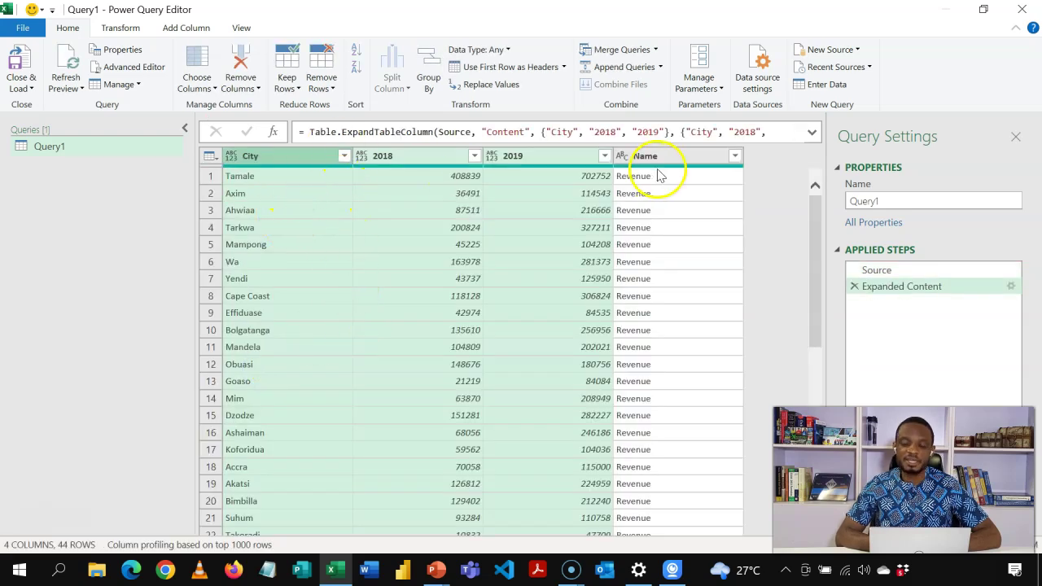
left_click(275, 159)
left_click(379, 157)
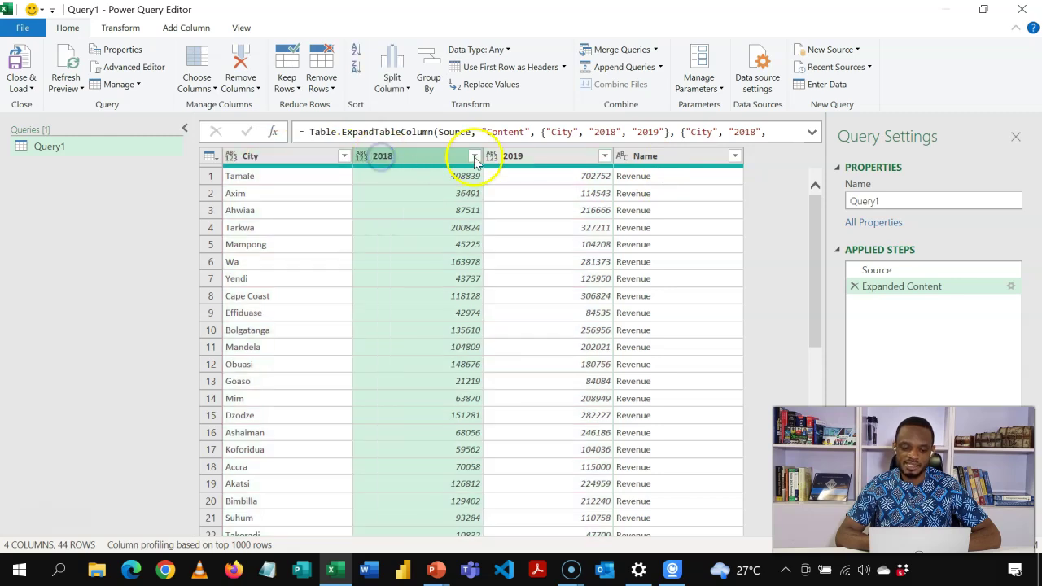
left_click(530, 159)
left_click(657, 158)
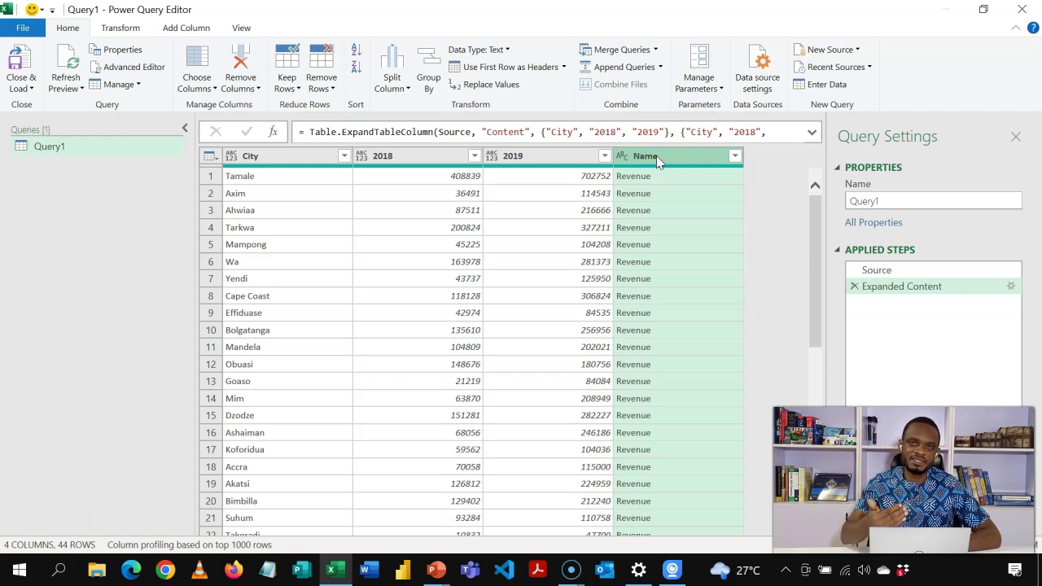
left_click(420, 156)
left_click(525, 157)
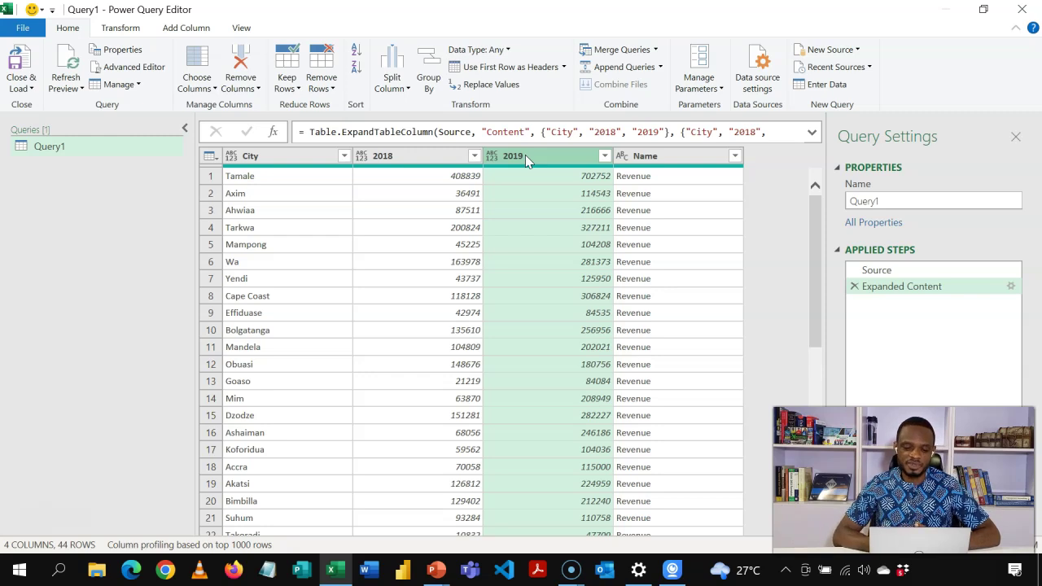
left_click(448, 156)
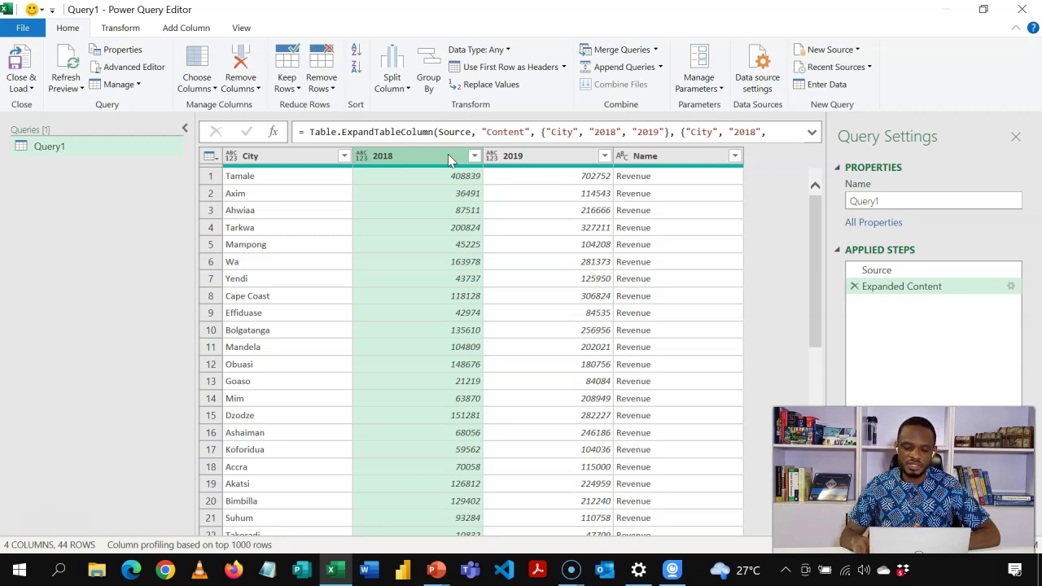
key("shift+Right")
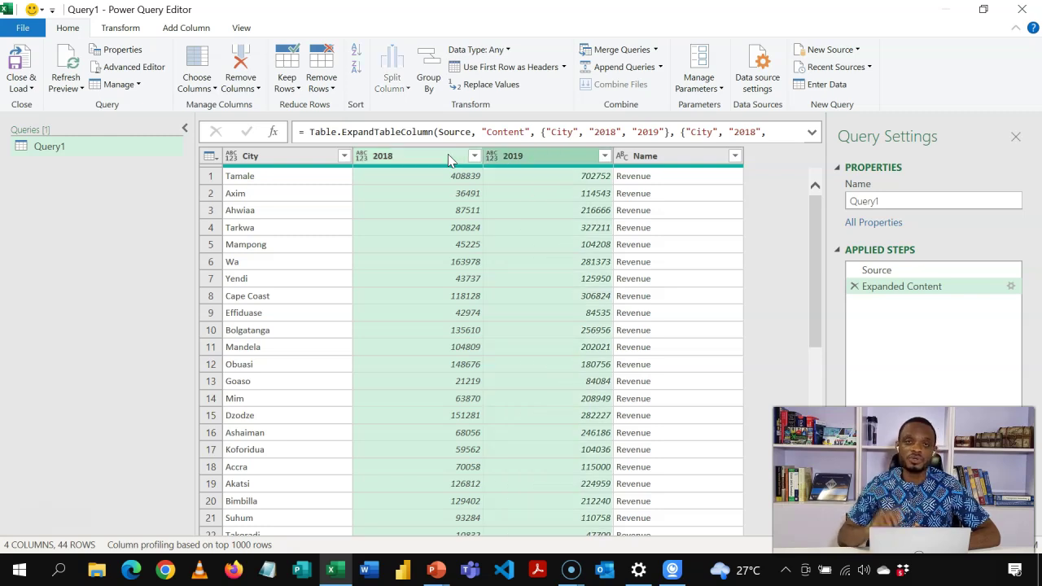
Unpivot the 2018 and 2019 columns into Attribute and Value columns
right_click(448, 153)
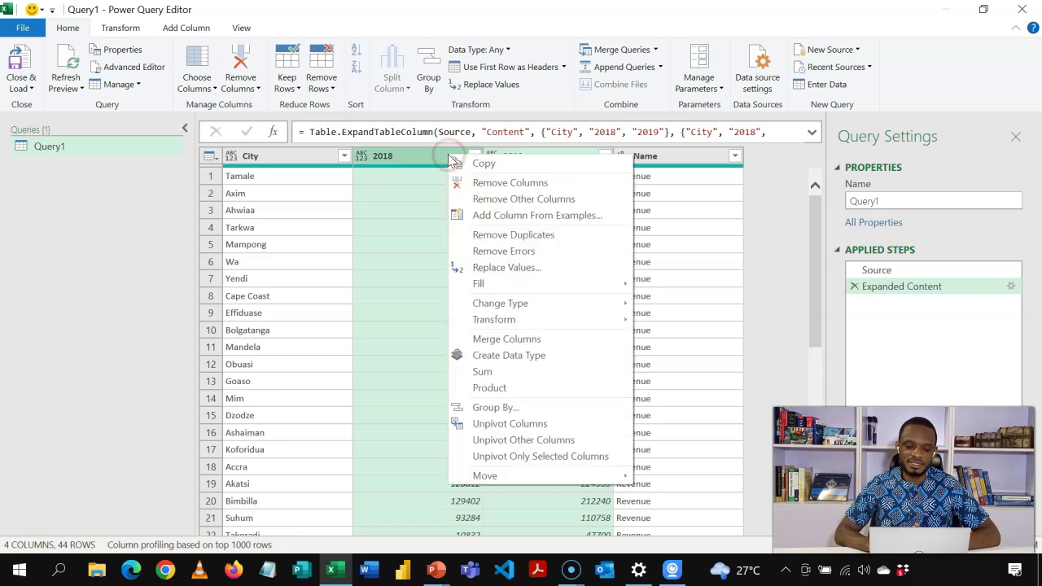
left_click(510, 425)
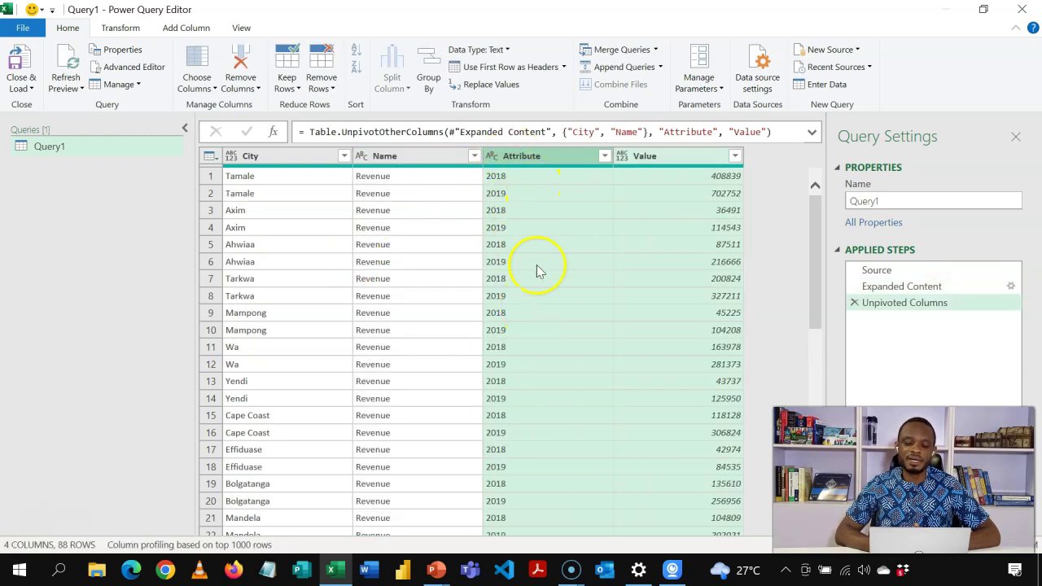
left_click(536, 163)
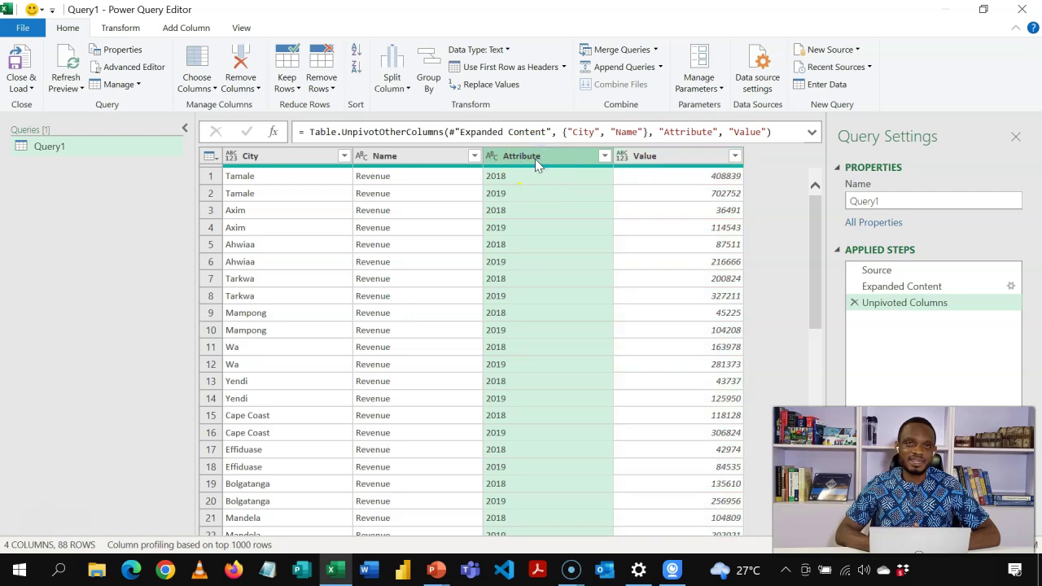
left_click(665, 162)
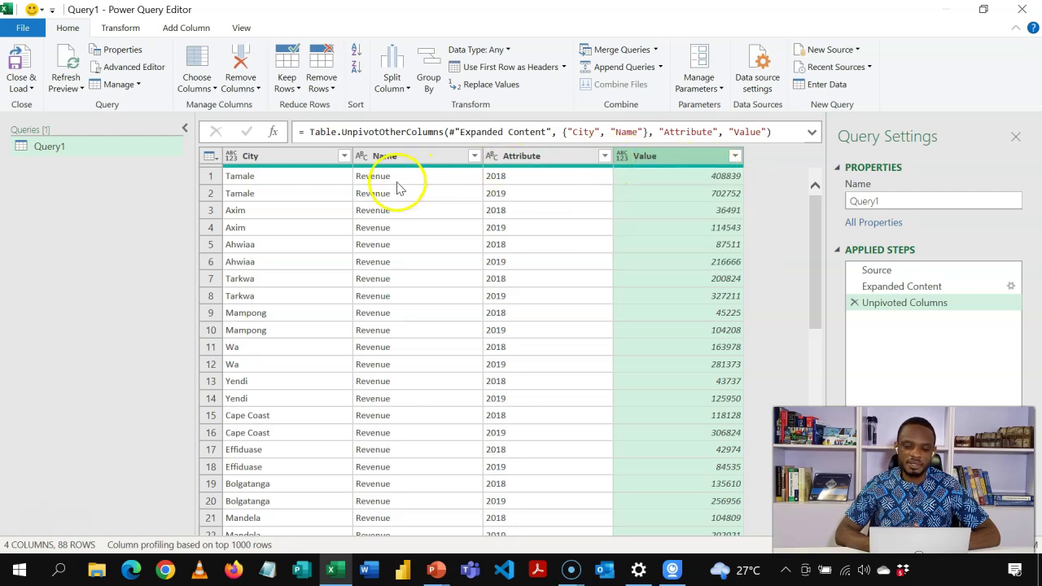
Open the data type choices on the City column header
left_click(281, 159)
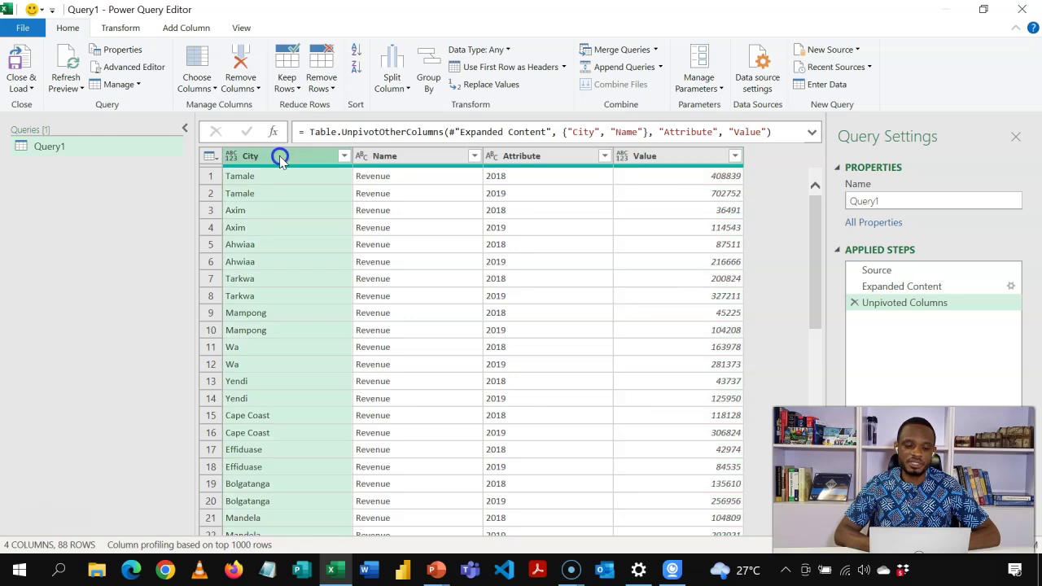
left_click(399, 156)
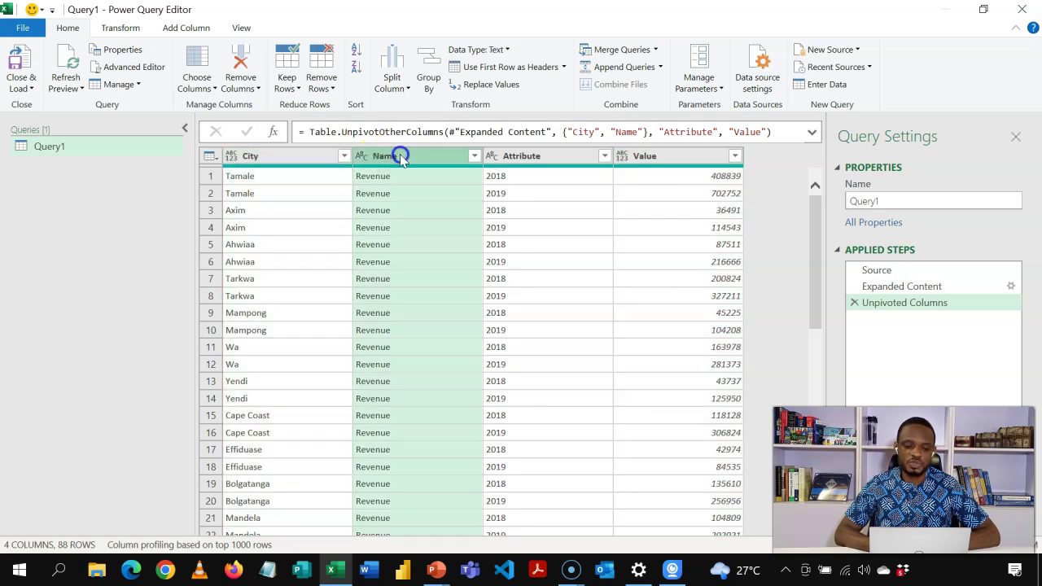
left_click(233, 158)
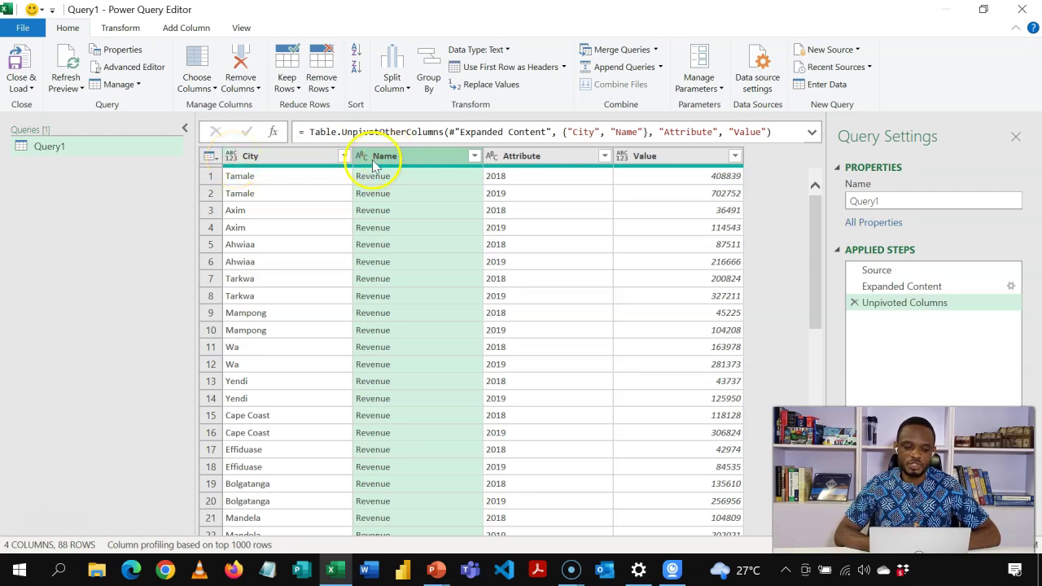
left_click(233, 157)
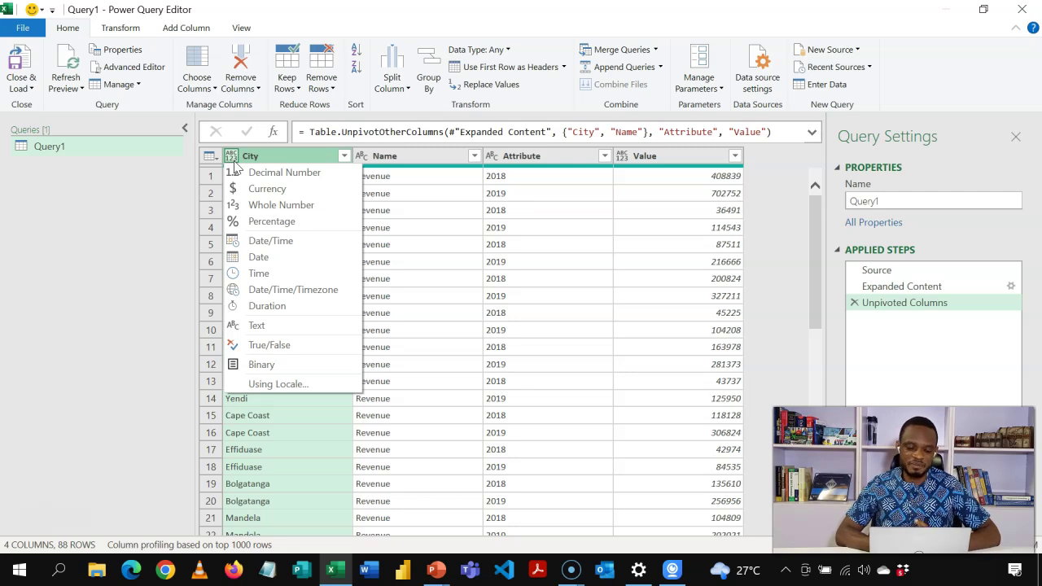
Set City to Text and Value to Whole Number, then view the Source step
left_click(261, 326)
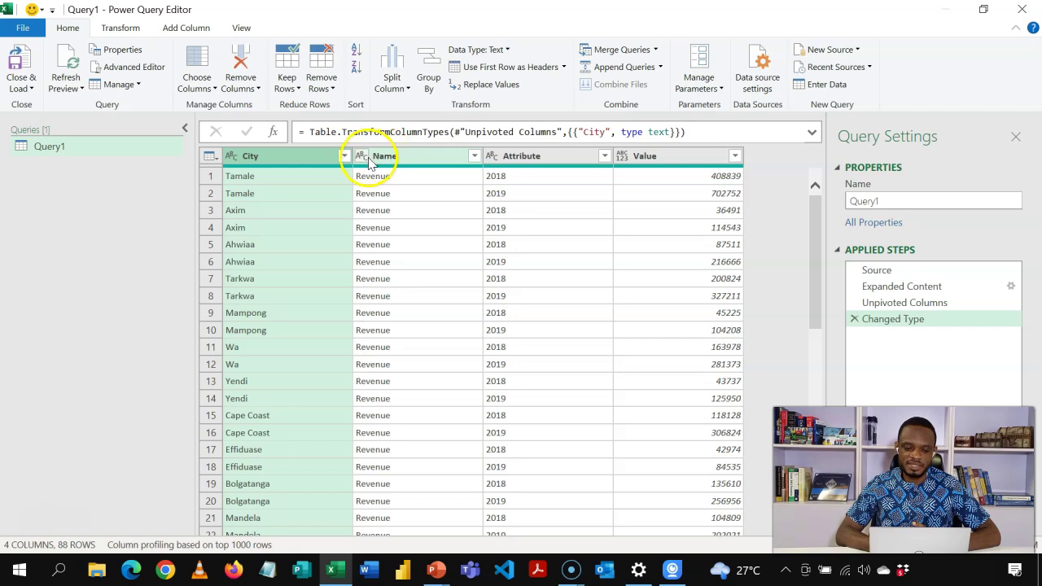
left_click(511, 156)
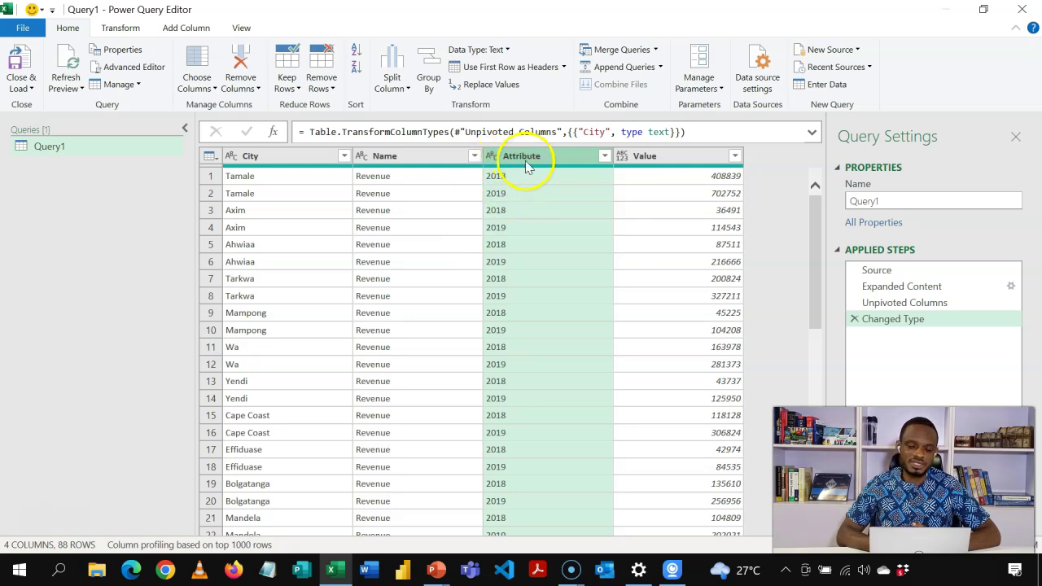
left_click(645, 158)
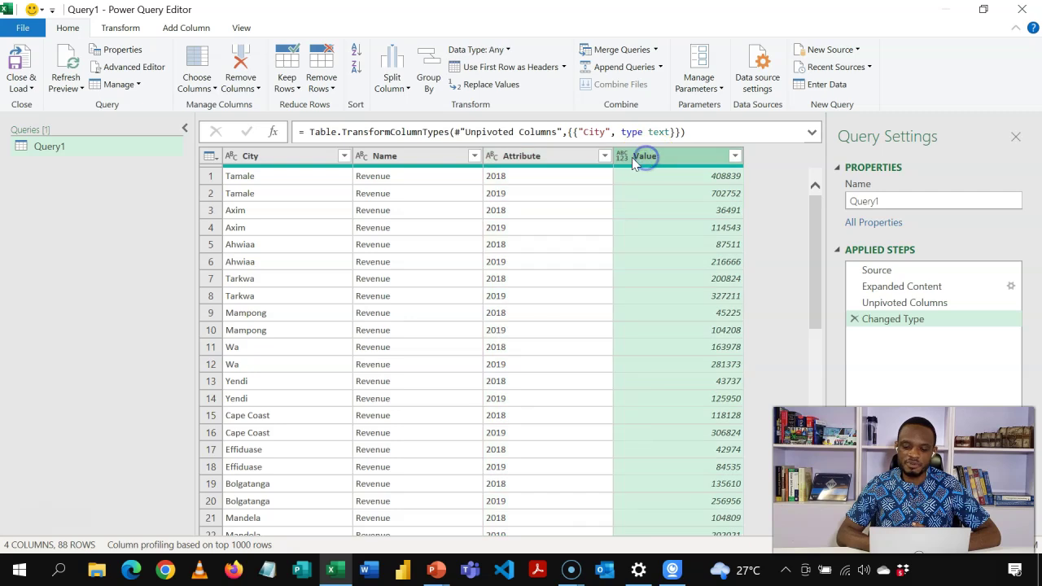
left_click(621, 159)
left_click(648, 204)
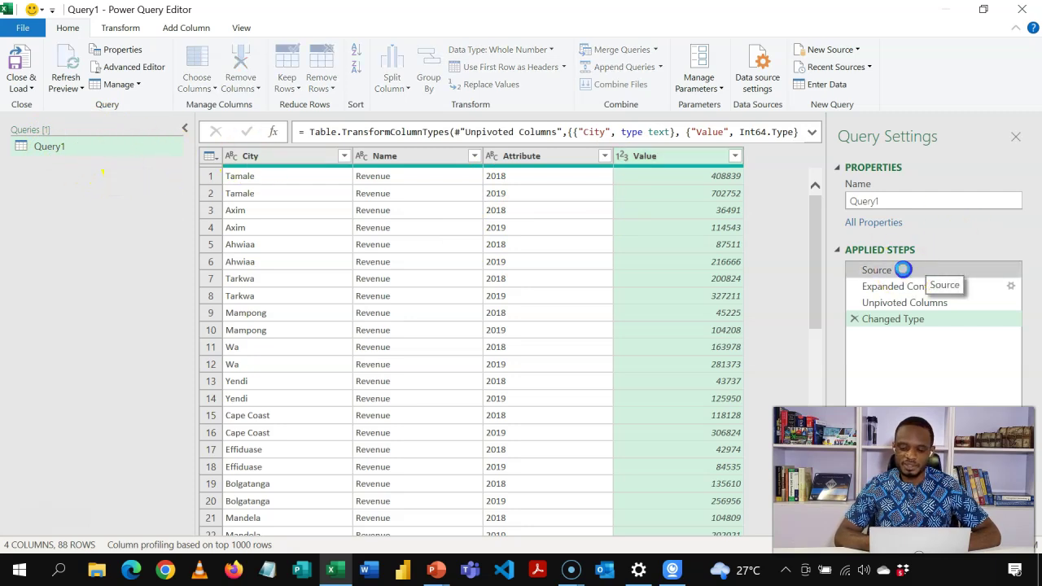
left_click(900, 270)
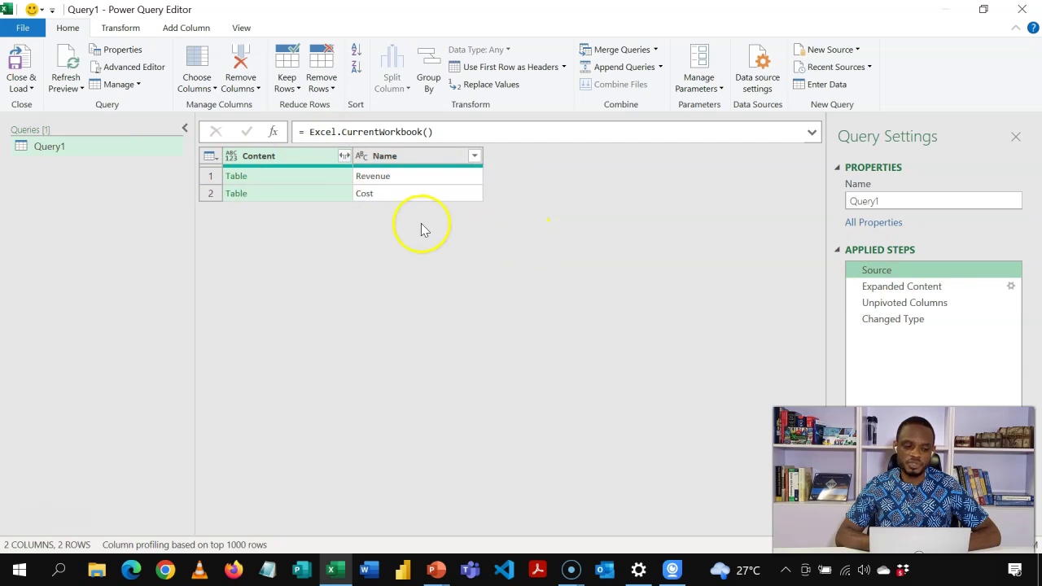
Close & Load the query into a worksheet, then reopen Query1 from Queries & Connections
left_click(25, 70)
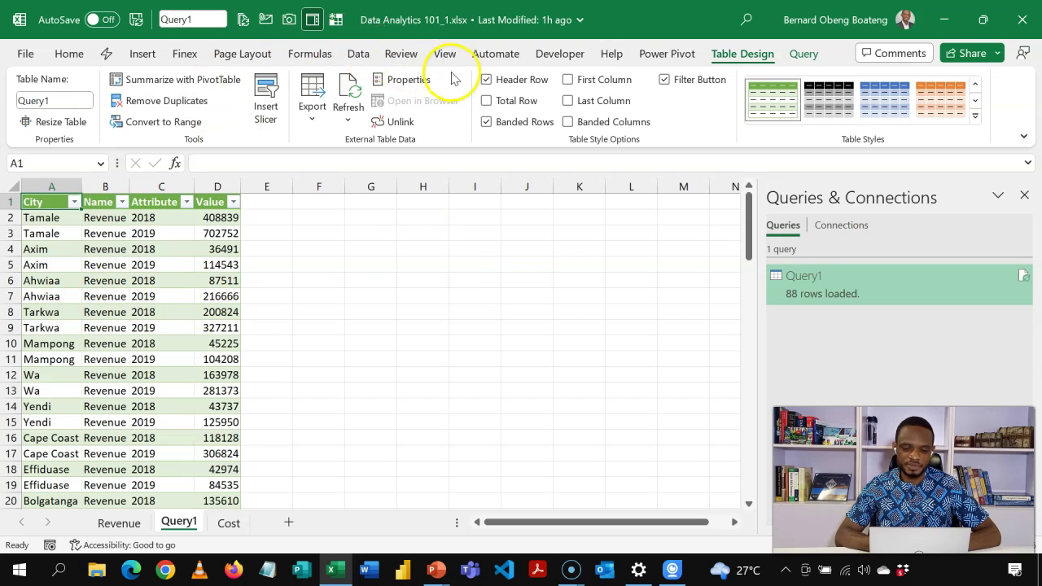
left_click(358, 53)
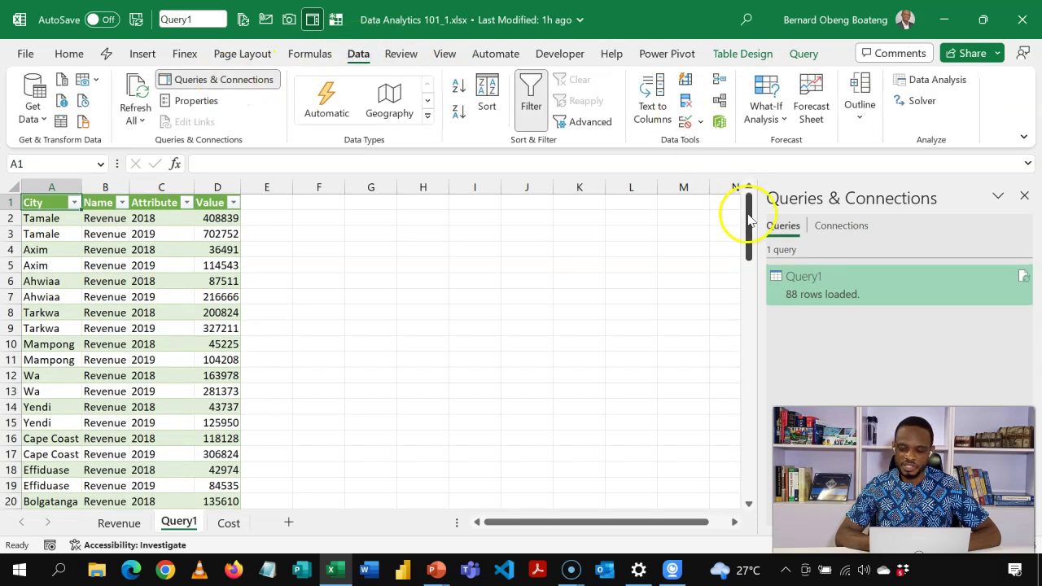
double_click(827, 294)
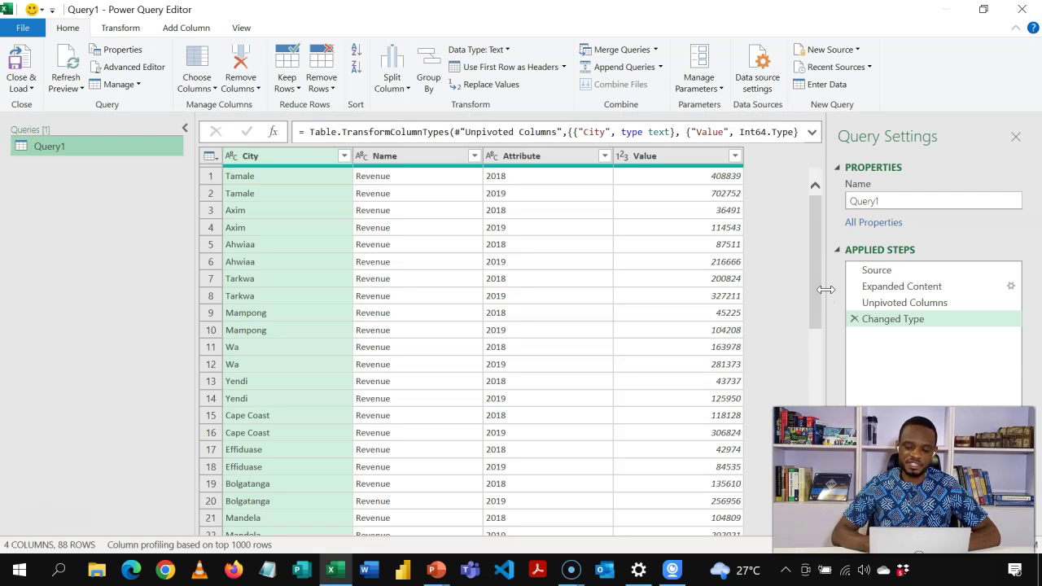
Refresh the preview at the Source step so Query1 shows up as a source
left_click(876, 270)
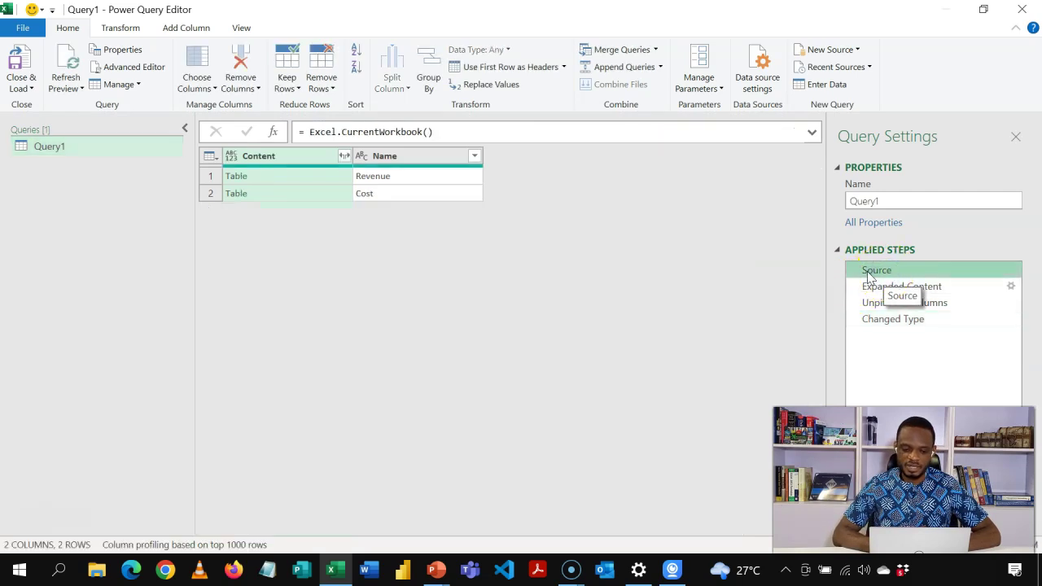
left_click(75, 87)
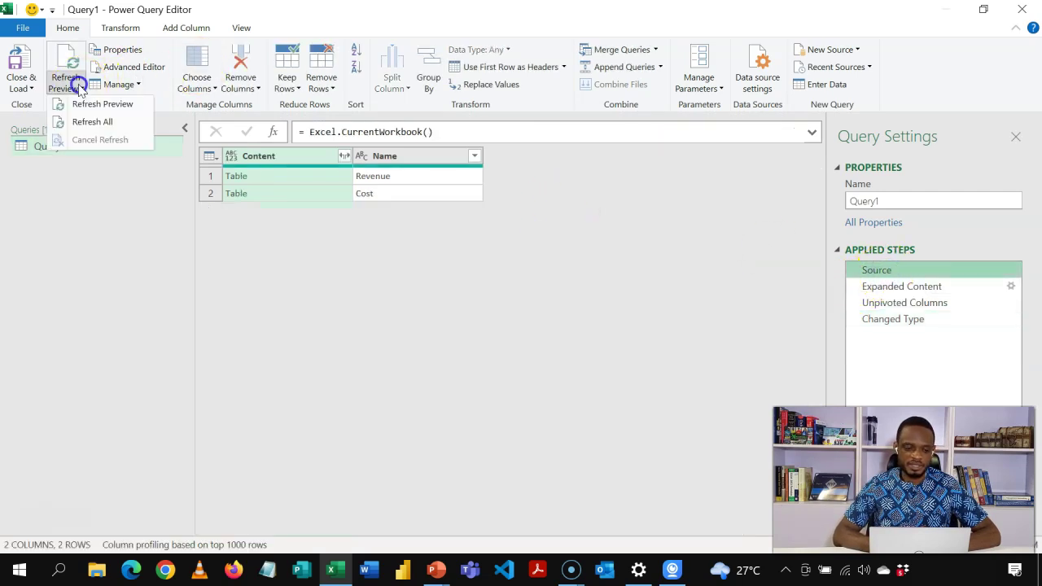
left_click(87, 103)
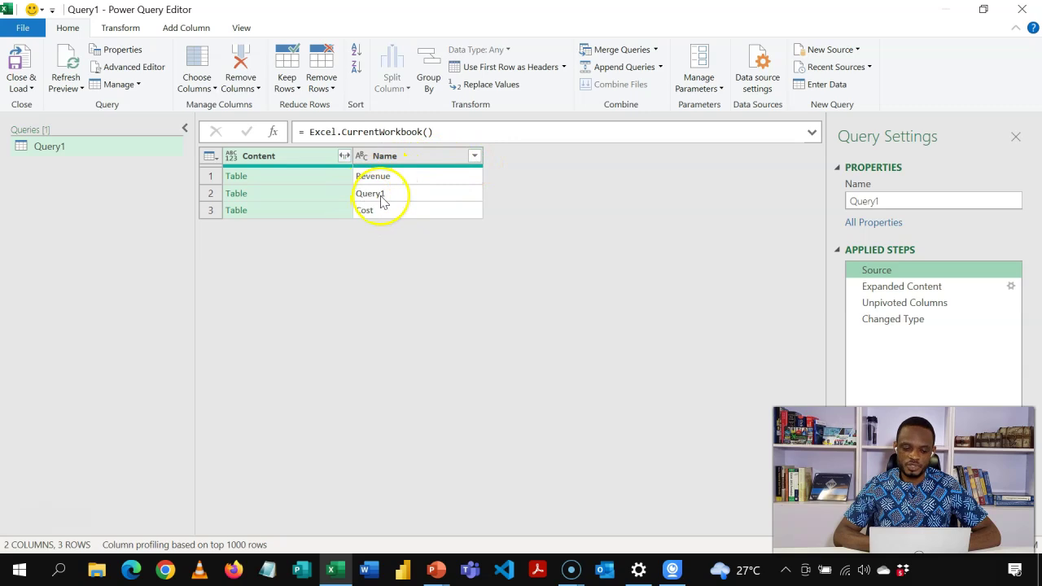
Insert a Name filter, Does Not Equal Query1, keeping only the Revenue and Cost rows
left_click(475, 157)
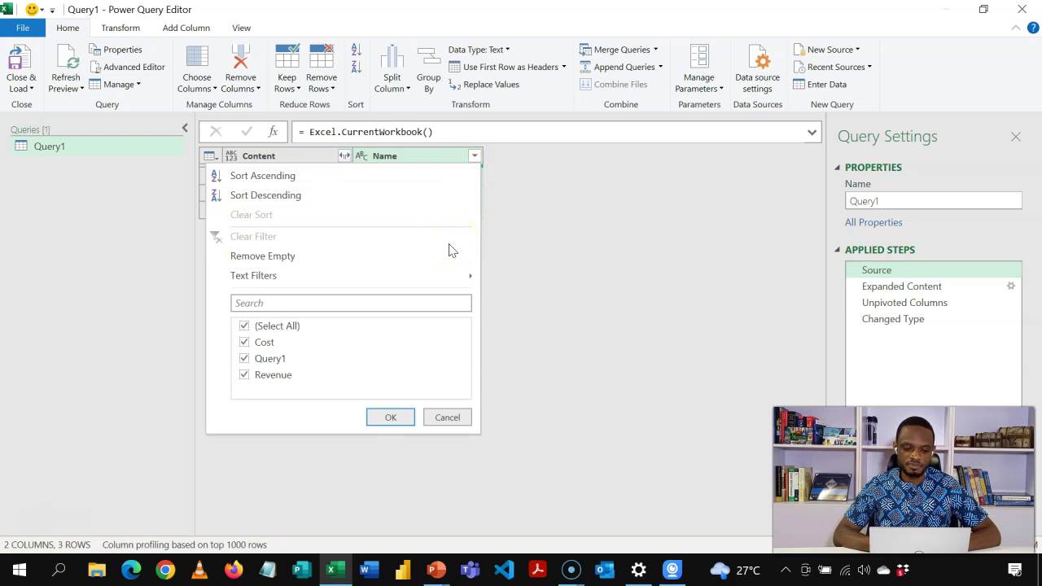
left_click(433, 278)
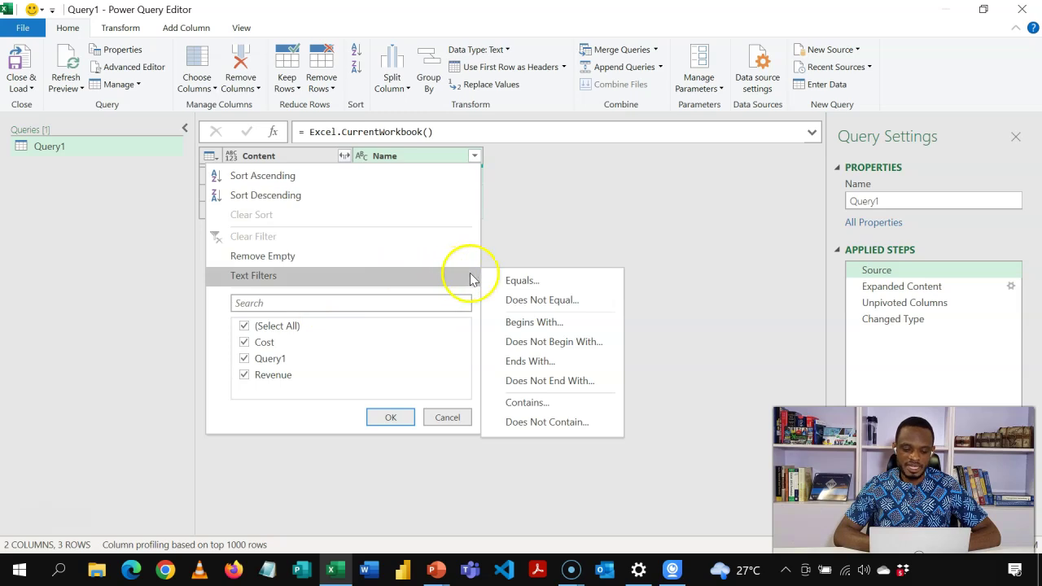
left_click(530, 301)
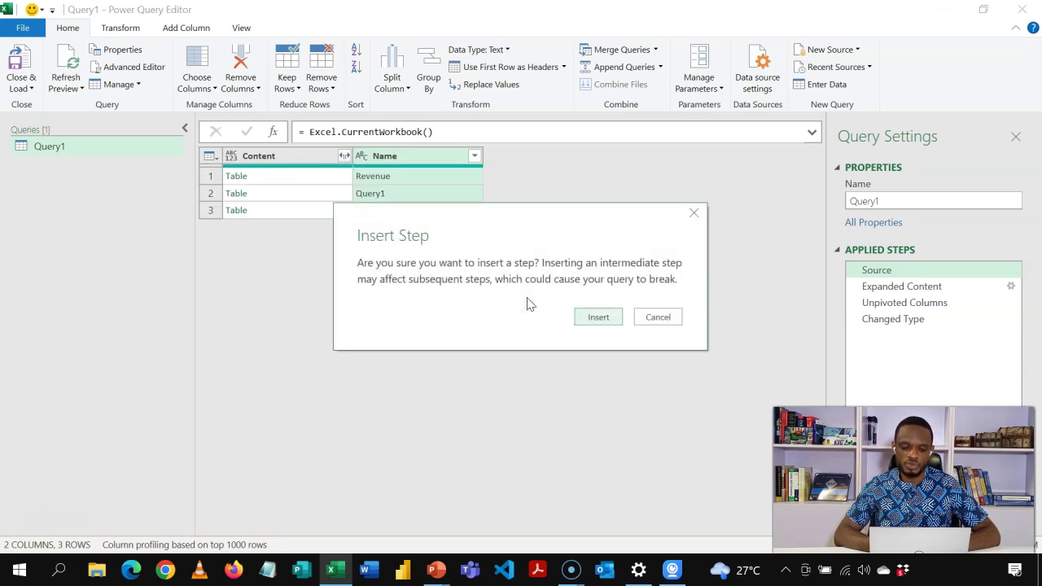
left_click(583, 317)
type("Quer")
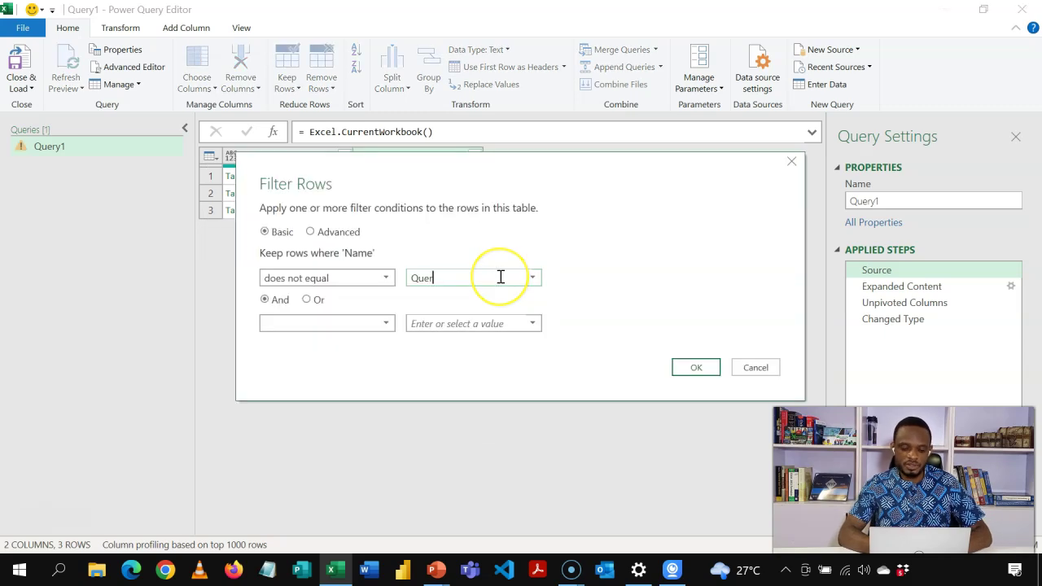
type("y1")
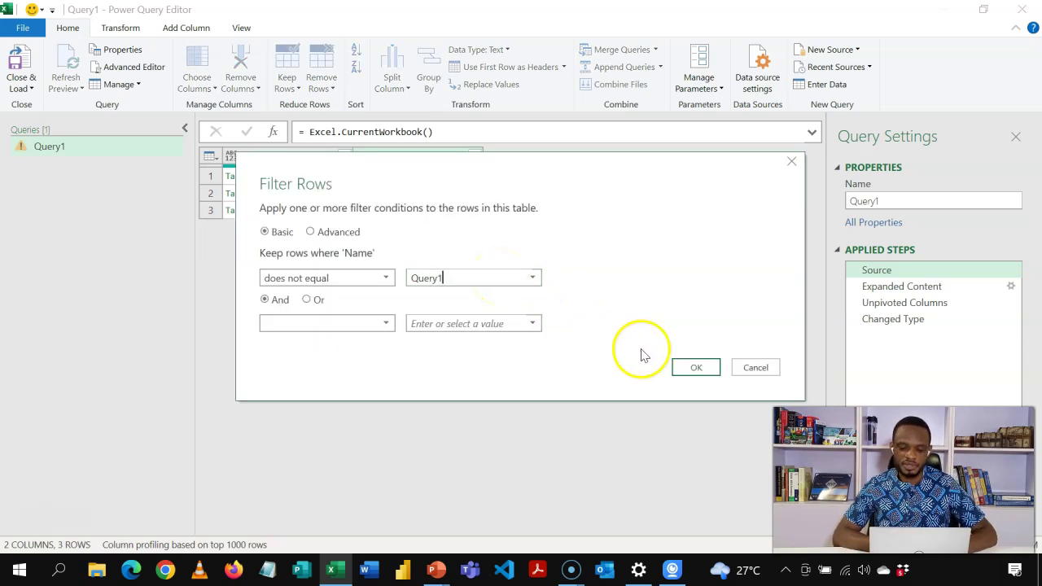
left_click(692, 368)
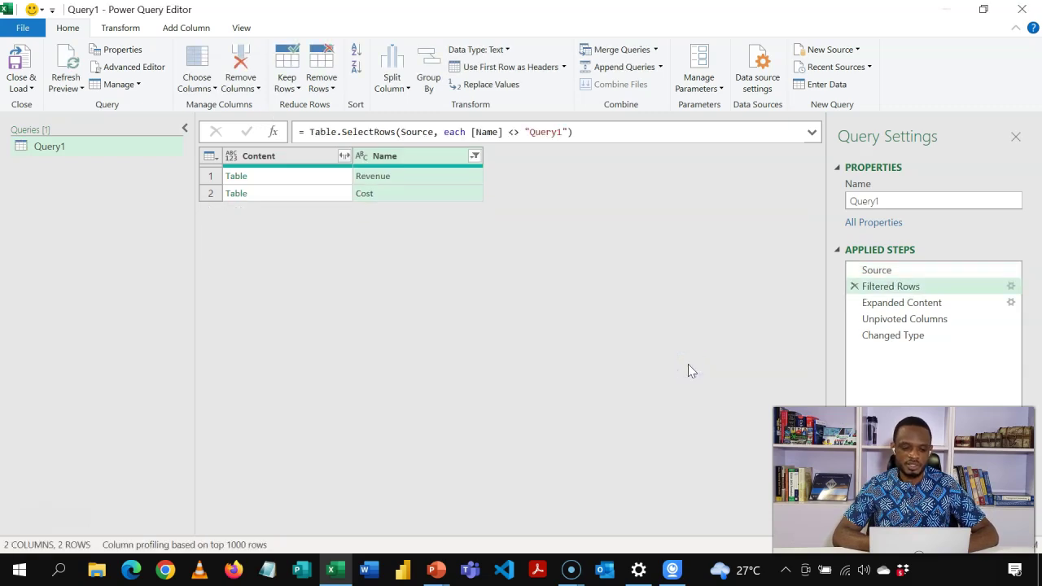
left_click(877, 276)
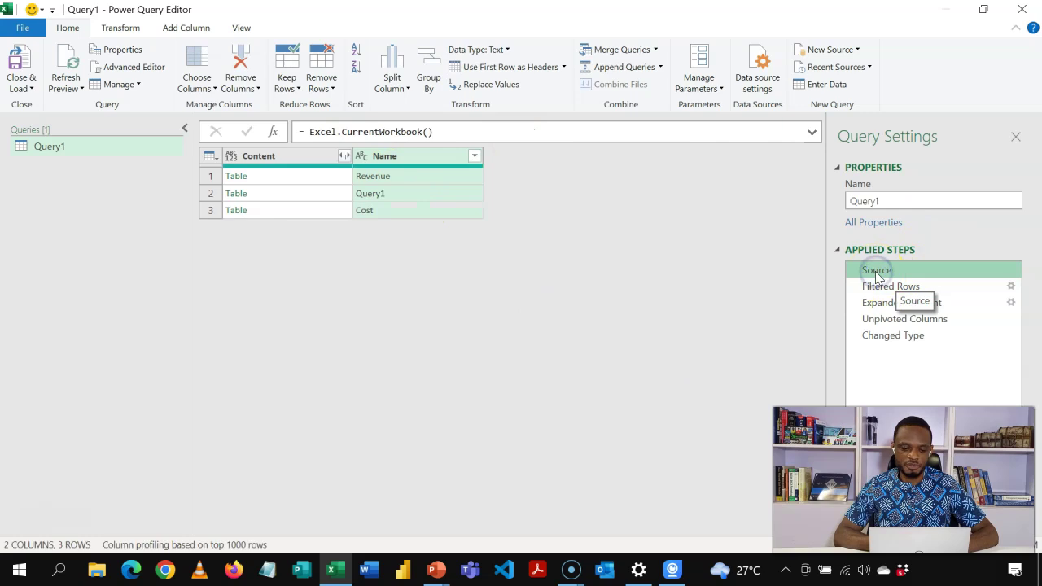
left_click(878, 286)
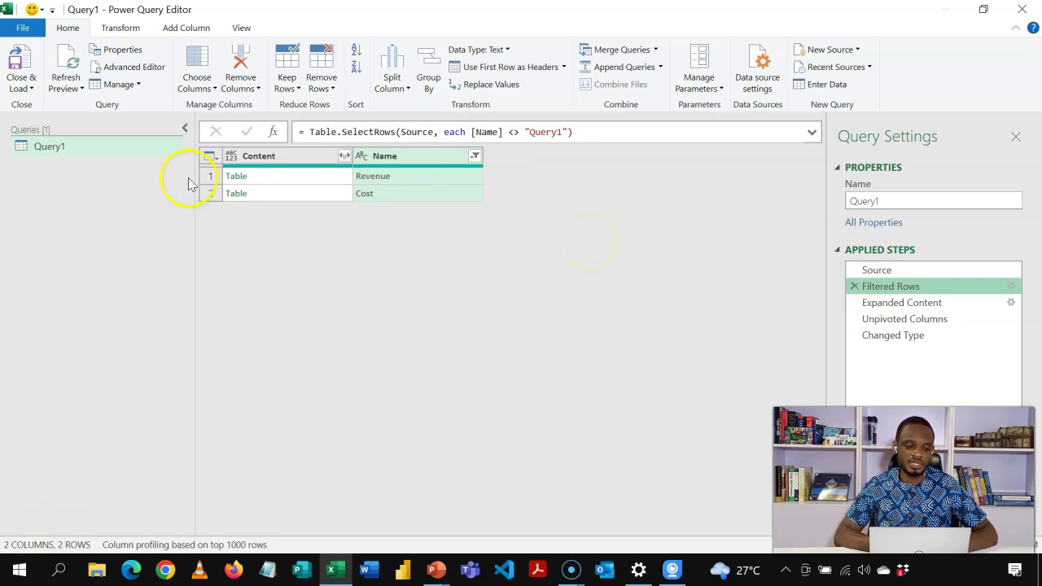
Close and load the query, dismiss Power BI's start screen, and open the Get data list
left_click(16, 63)
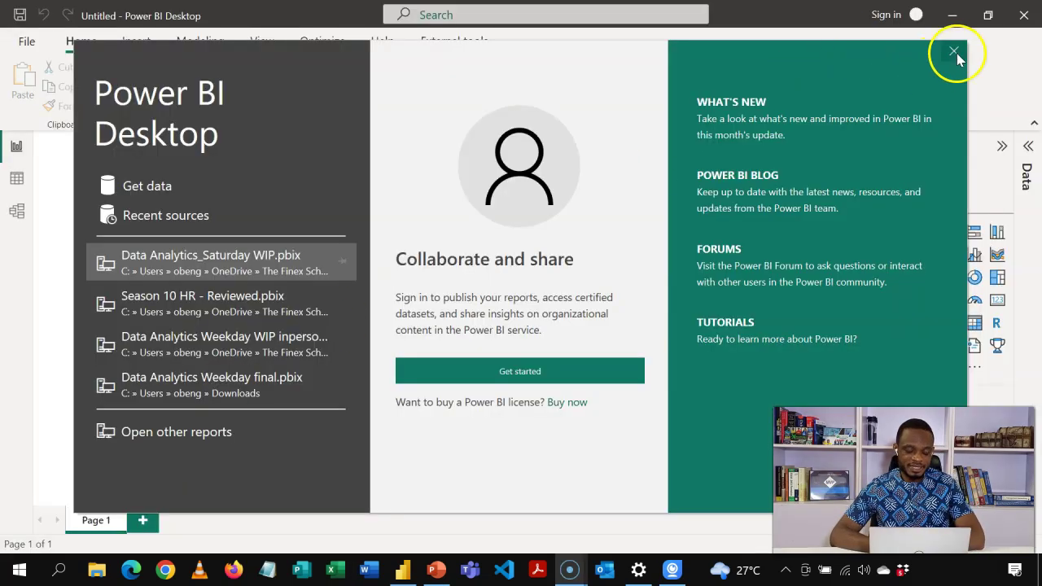
left_click(955, 52)
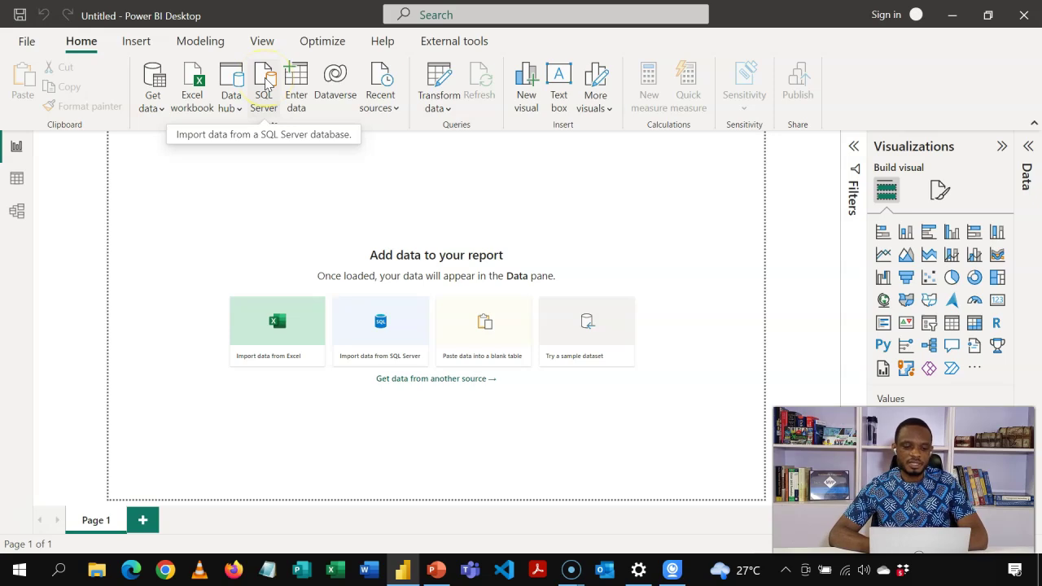
left_click(154, 106)
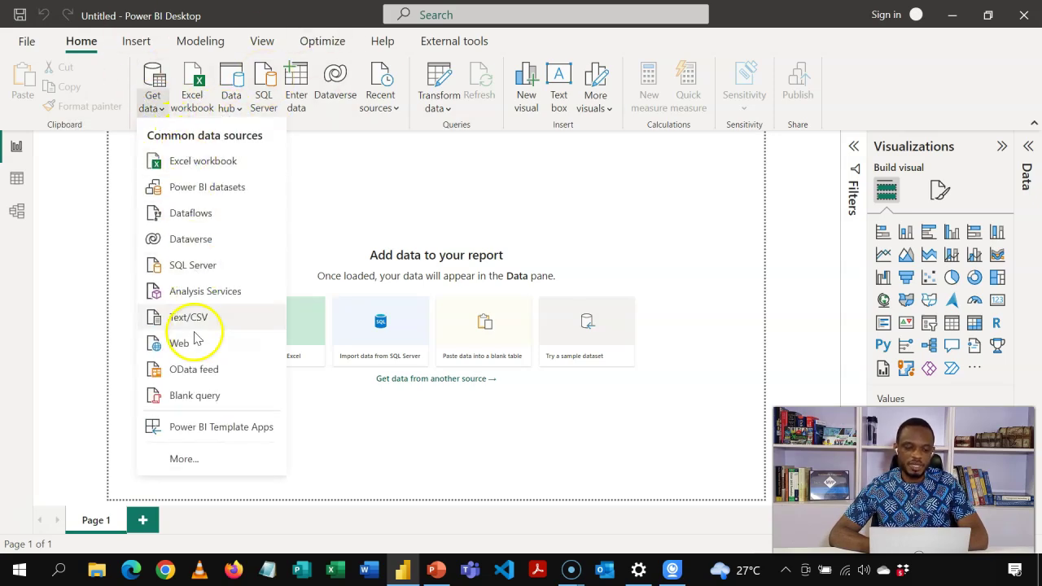
Connect to the Excel workbook Data Analytics 101_1.xlsx to list its sheets in the Navigator
left_click(203, 161)
left_click(245, 120)
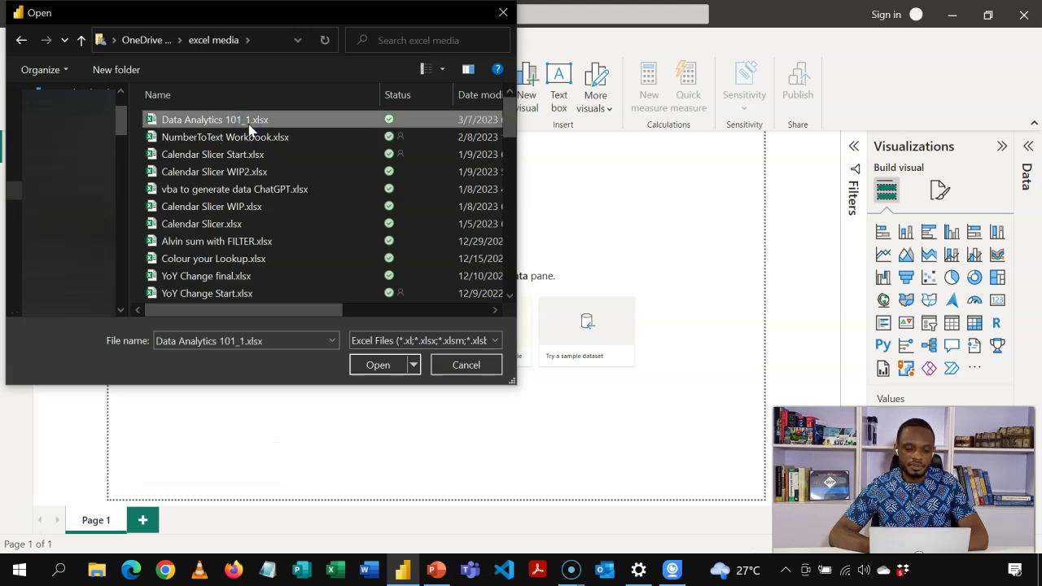
double_click(248, 123)
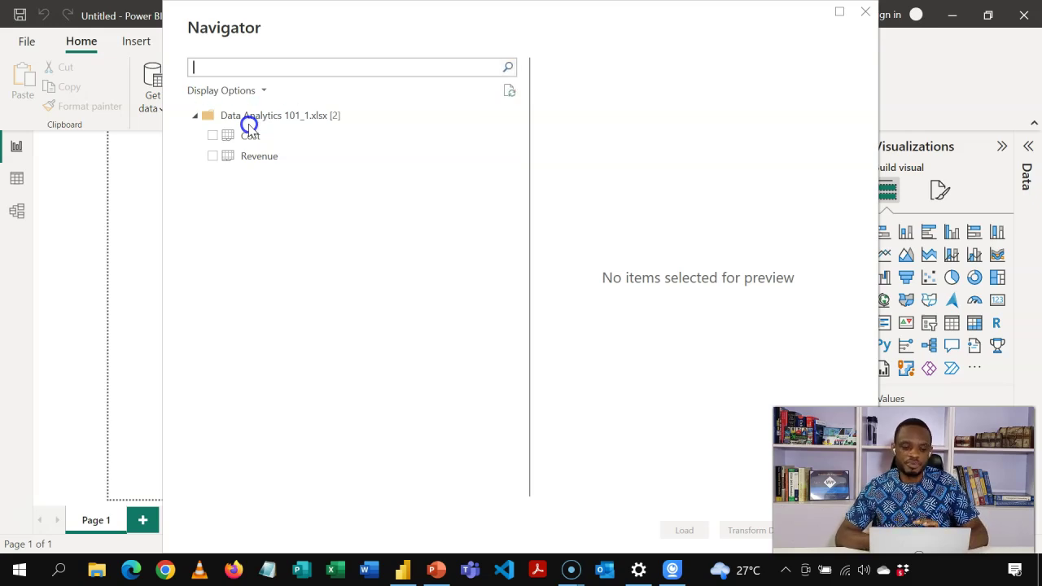
Preview the Cost and Revenue sheets, tick only Revenue, and move the Navigator left
left_click(250, 129)
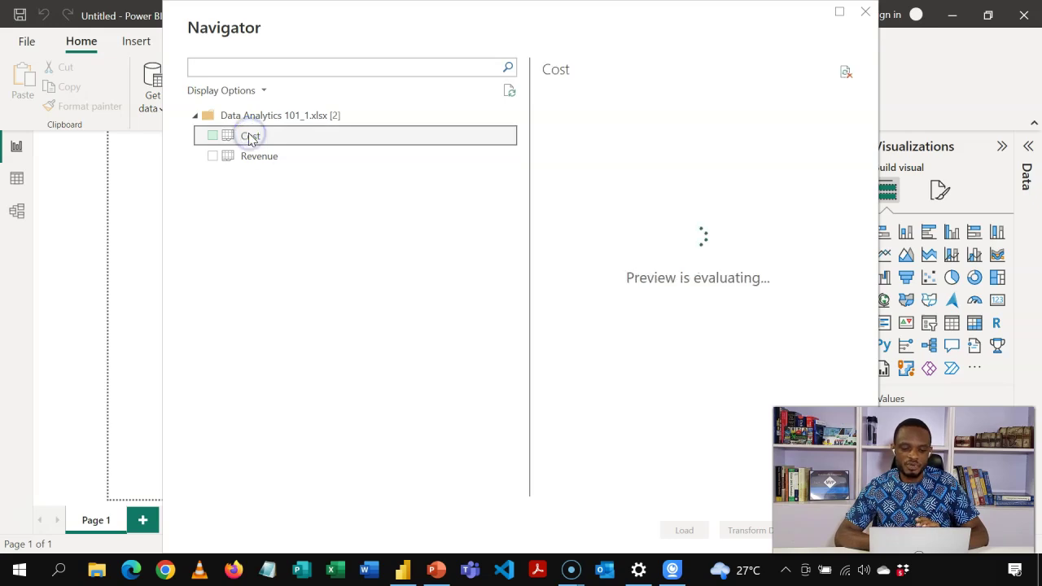
left_click(256, 159)
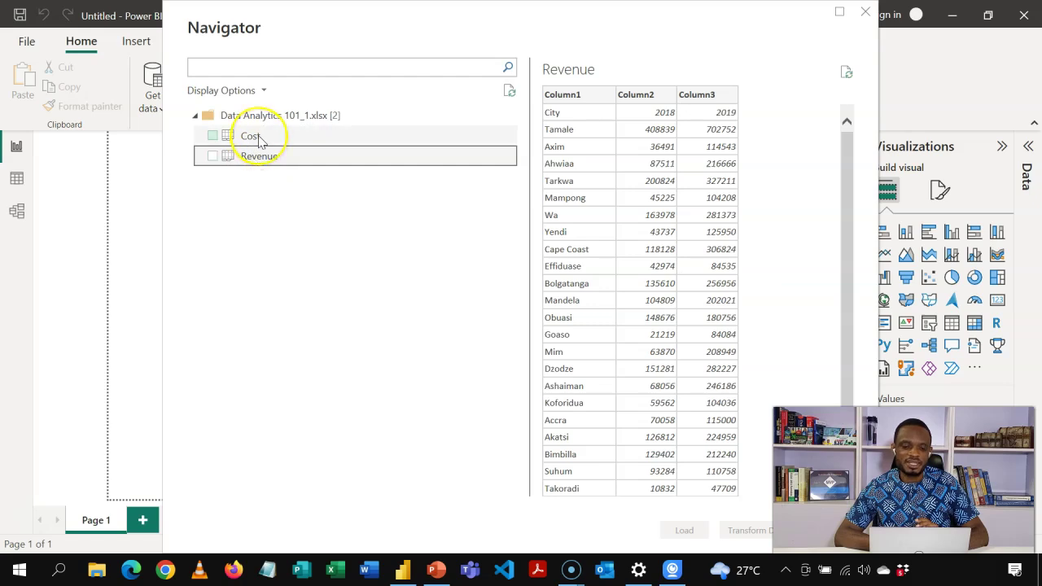
left_click(258, 139)
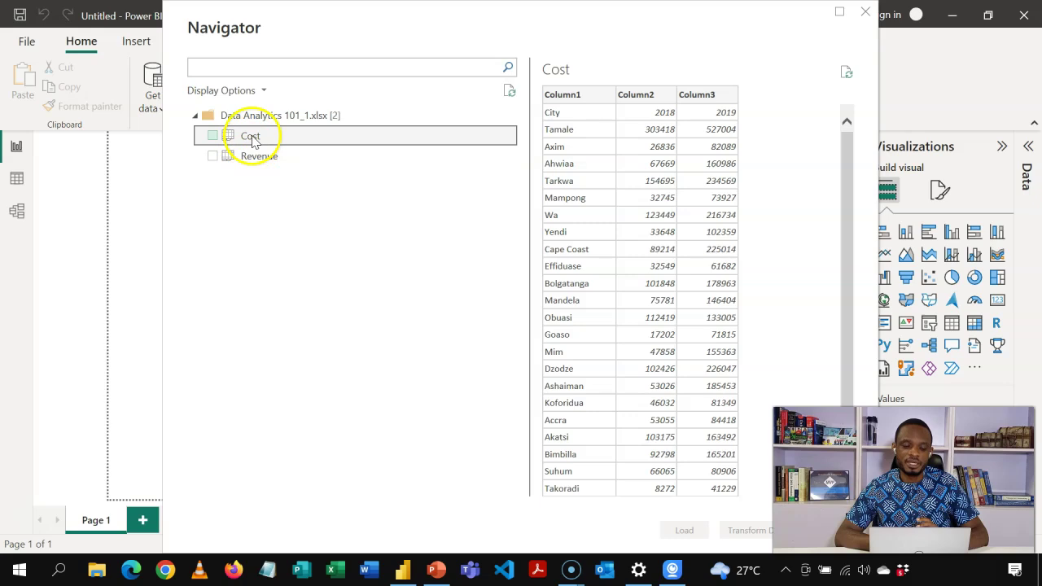
left_click(214, 156)
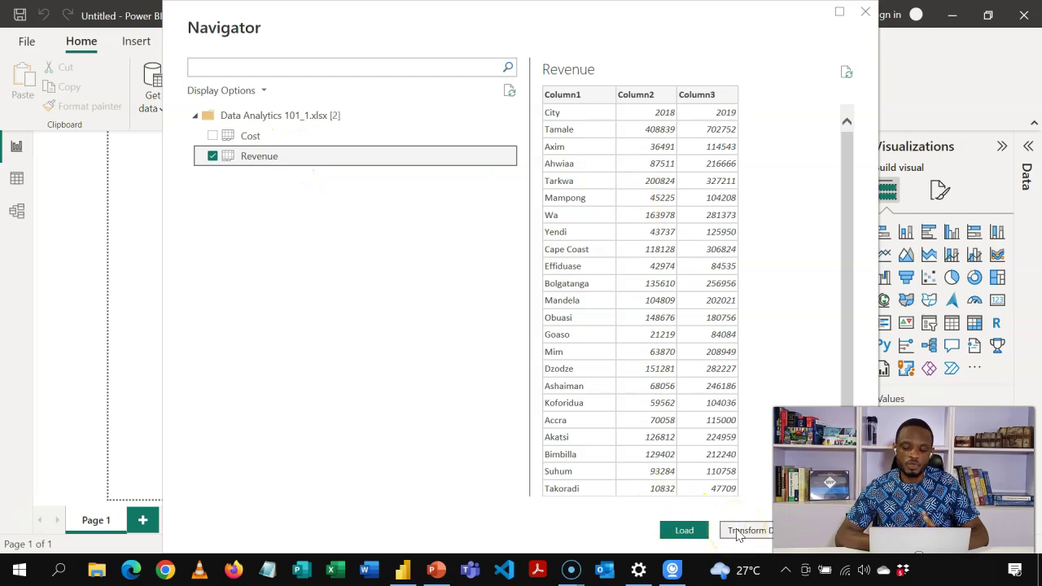
left_click_drag(723, 16, 627, 16)
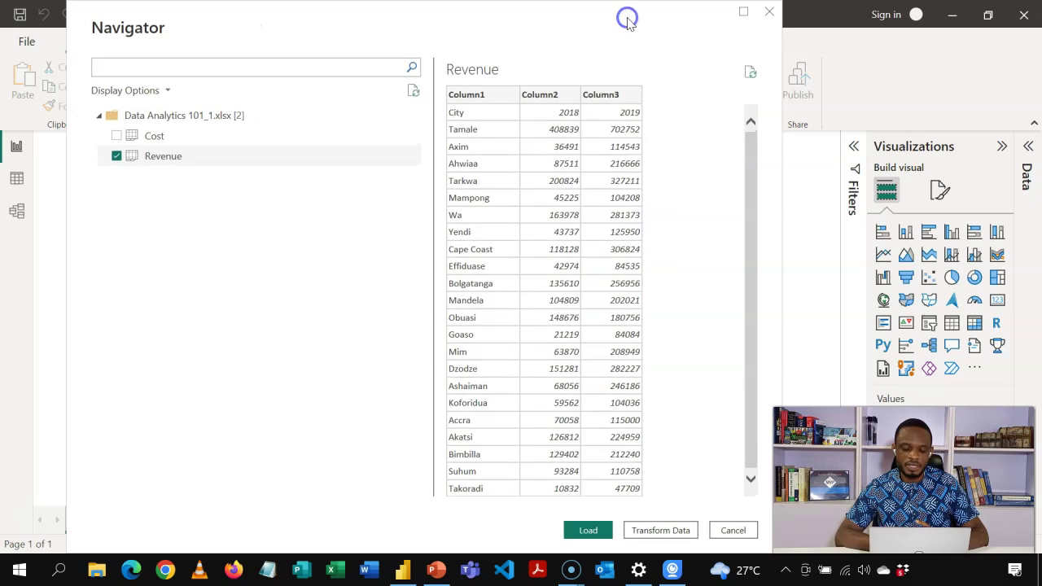
Open Revenue in Power Query Editor and inspect its Source, Navigation and Changed Type steps
left_click(661, 530)
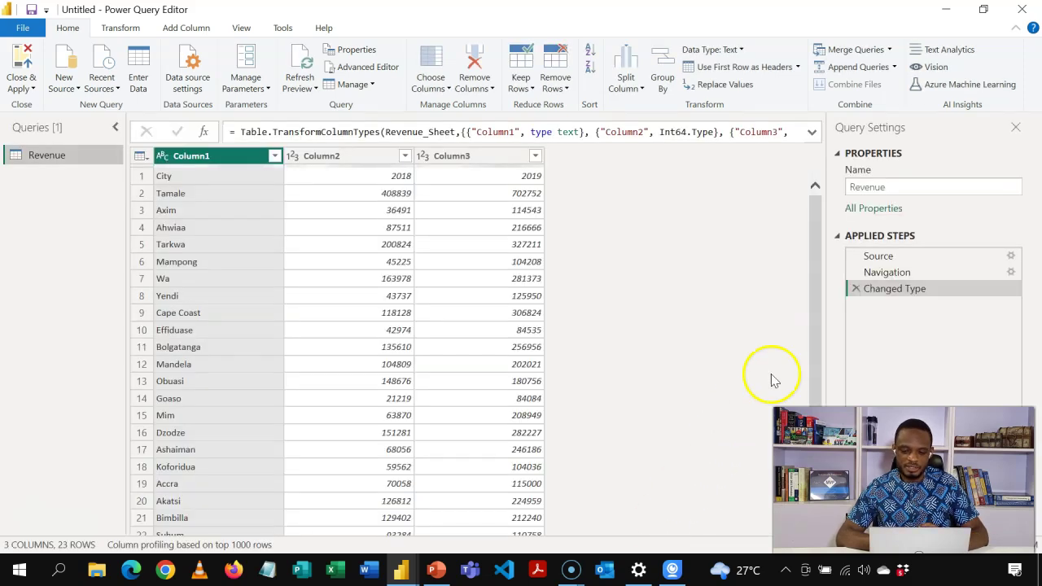
left_click(901, 260)
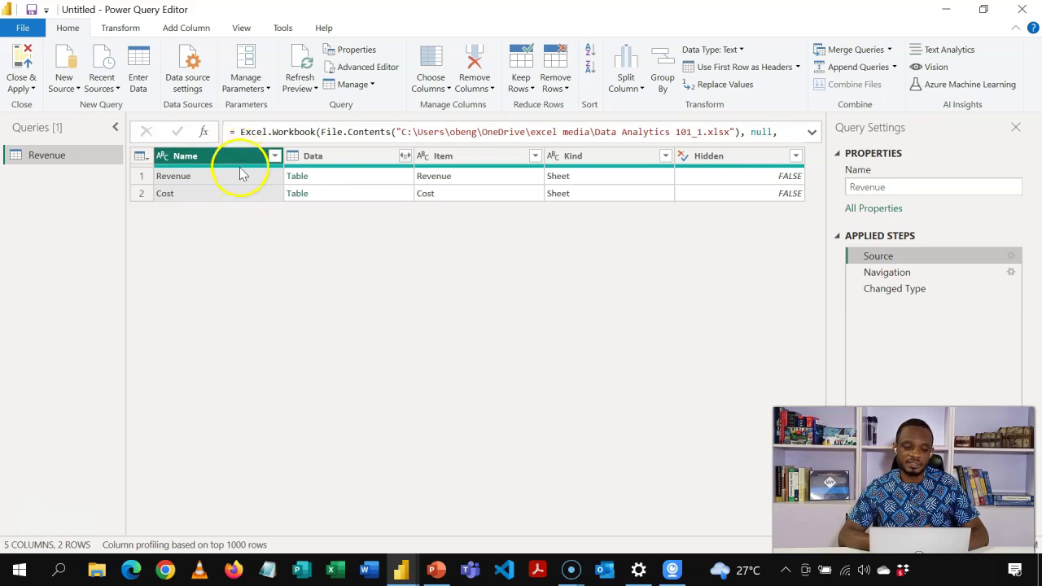
left_click(230, 193)
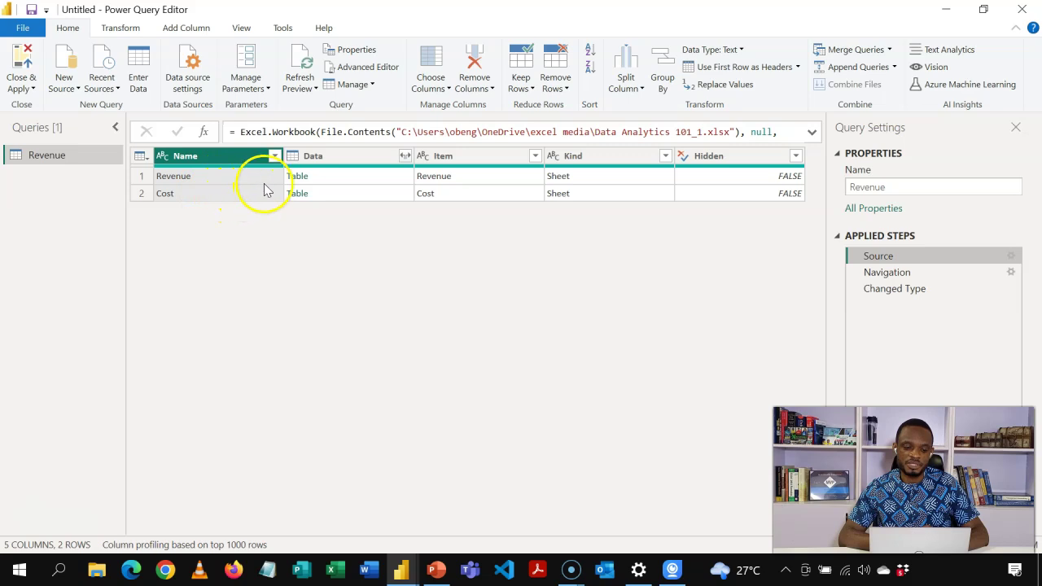
left_click(358, 179)
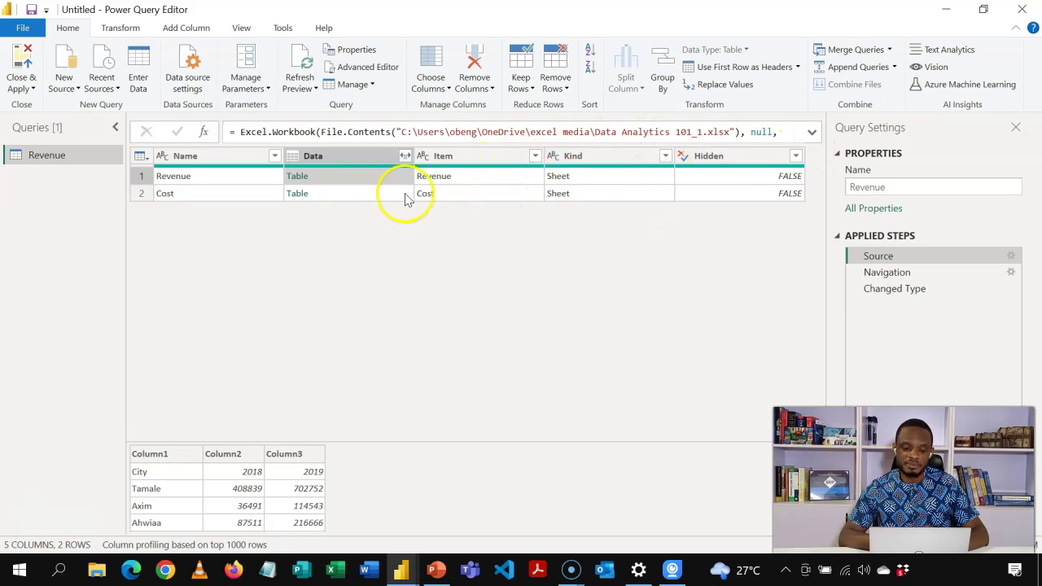
left_click(272, 176)
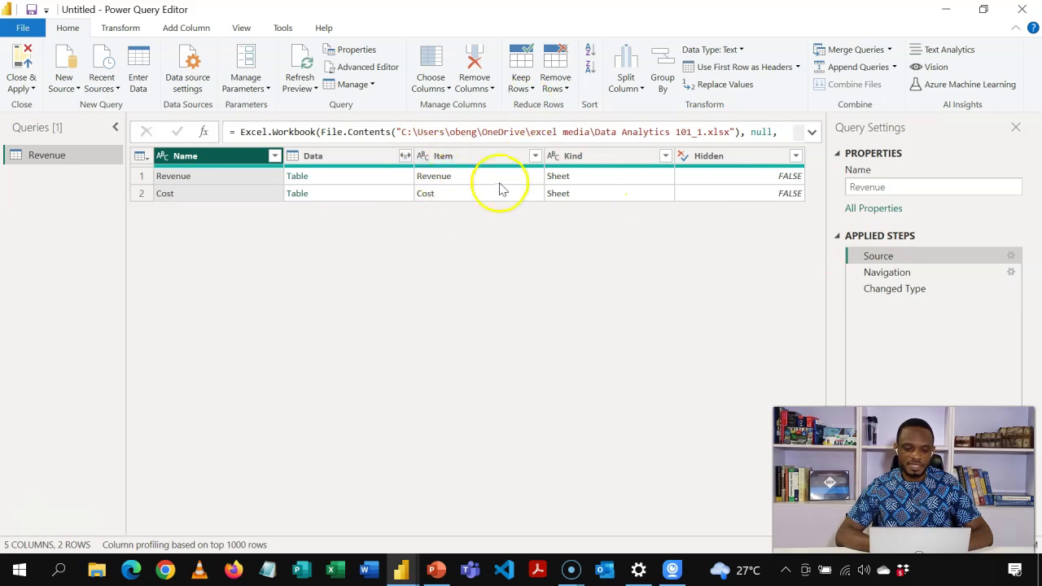
left_click(883, 272)
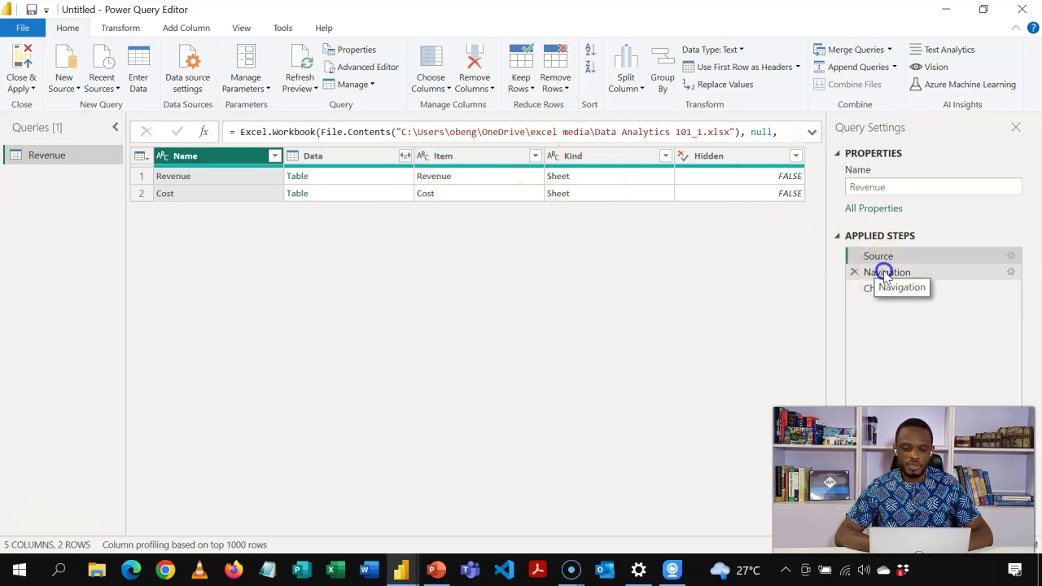
left_click(887, 292)
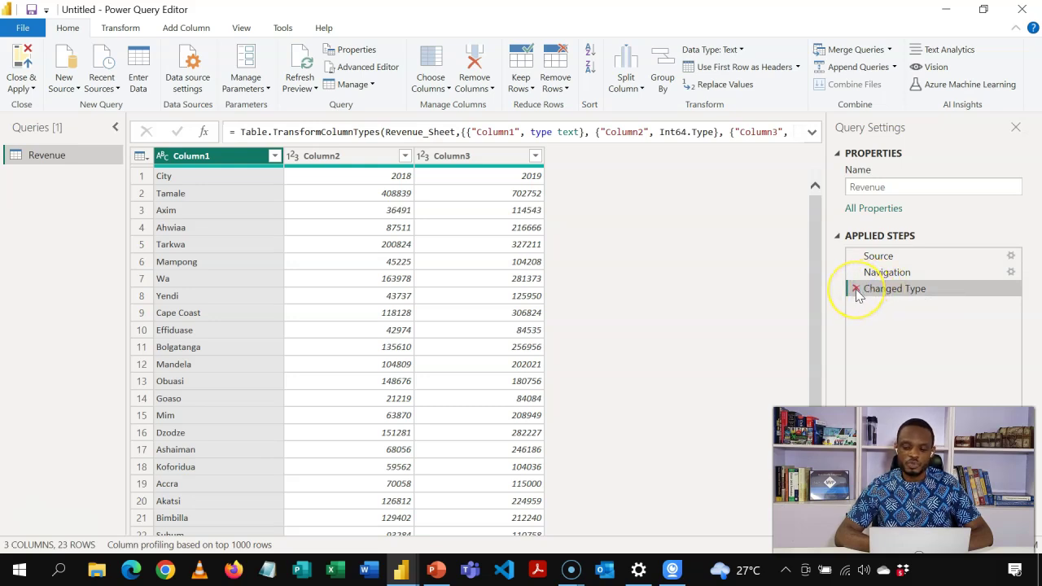
Delete the Changed Type and Navigation steps and preview the tables in the Data column
left_click(856, 289)
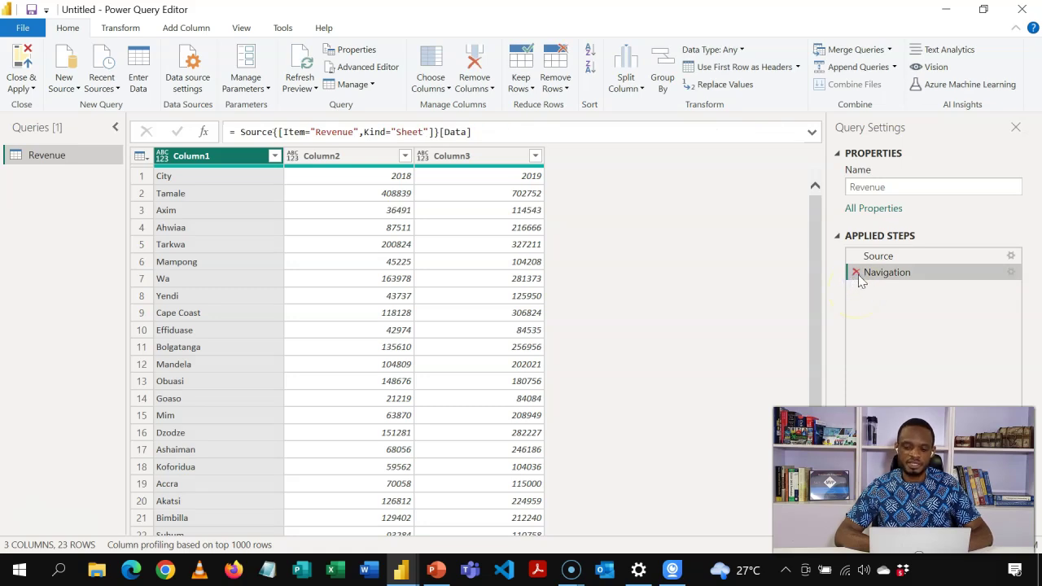
left_click(856, 273)
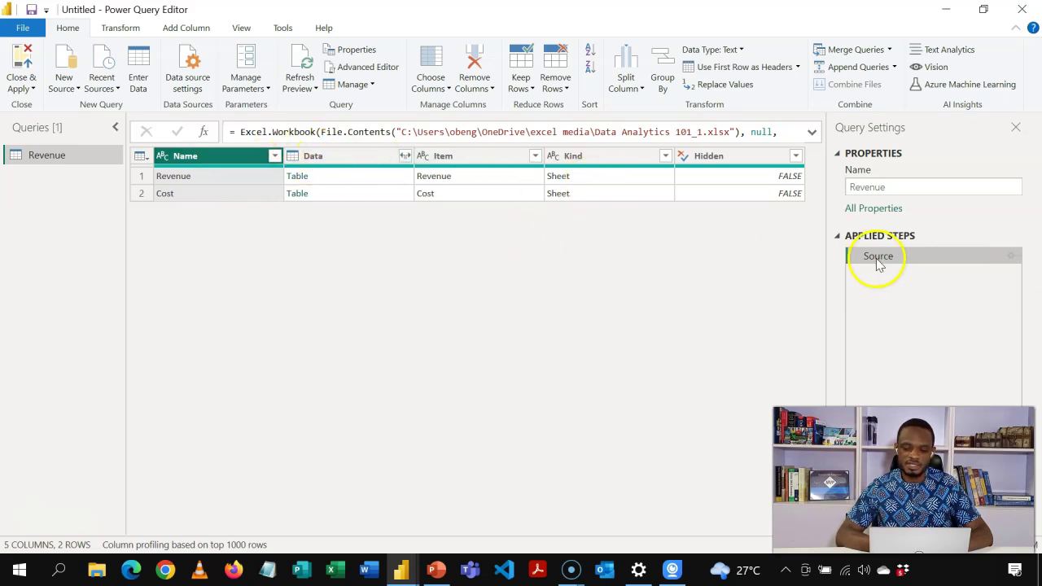
left_click(232, 155)
left_click(348, 176)
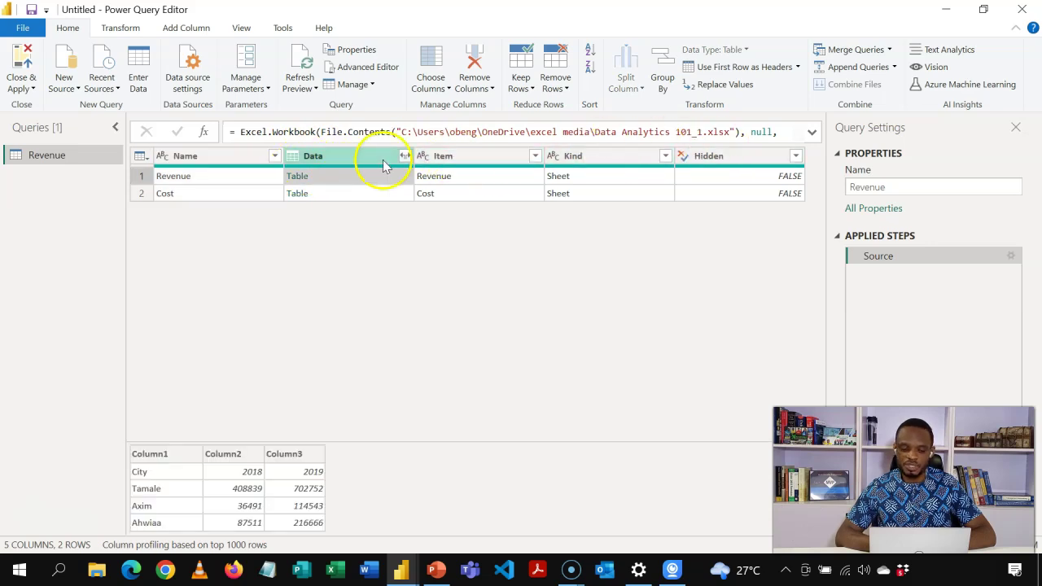
Keep only the Name and Data columns with Remove Other Columns, then bring up Data's expand options
left_click(235, 157)
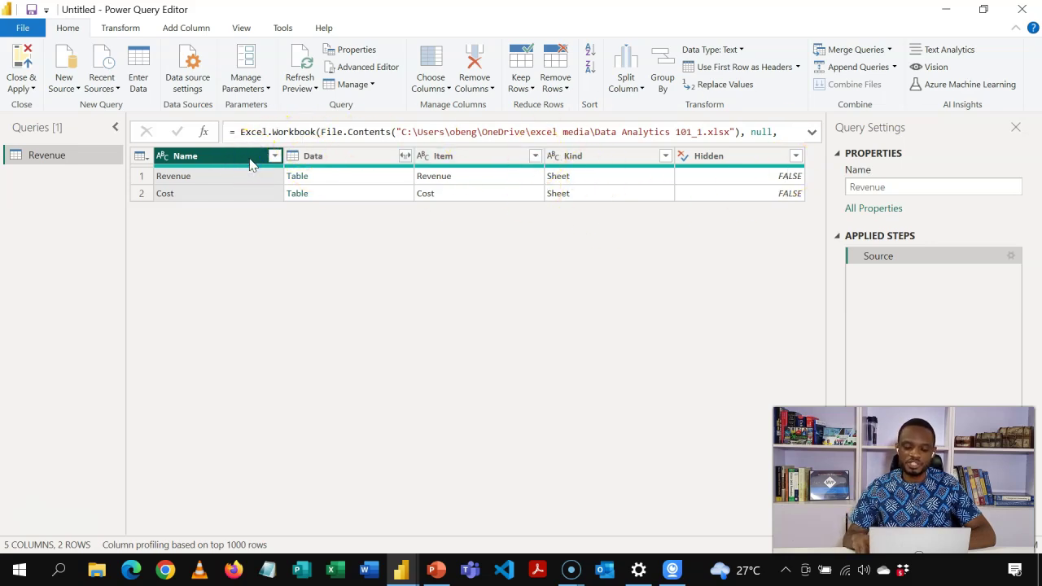
key("shift+Right")
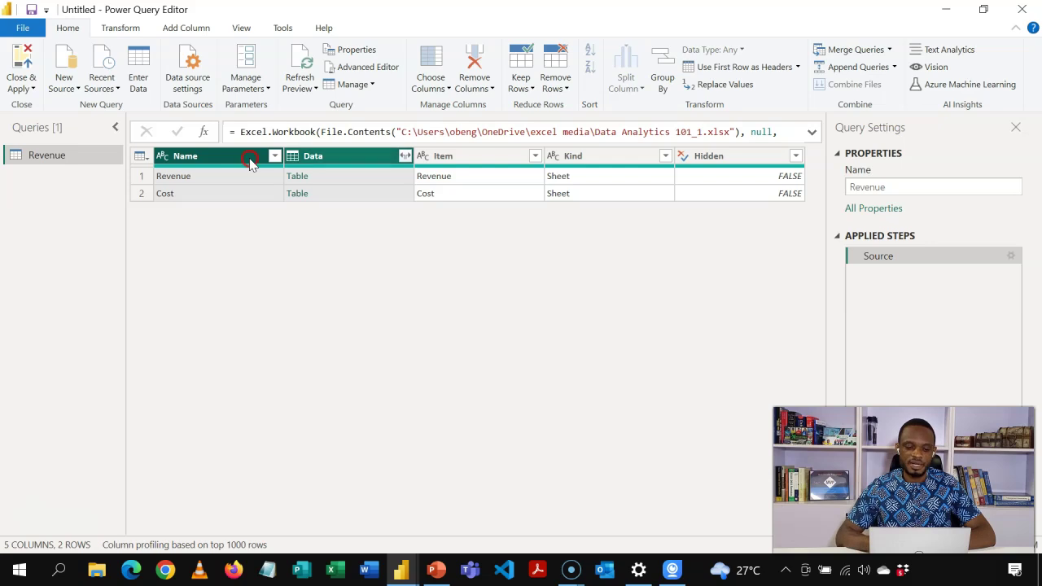
right_click(250, 164)
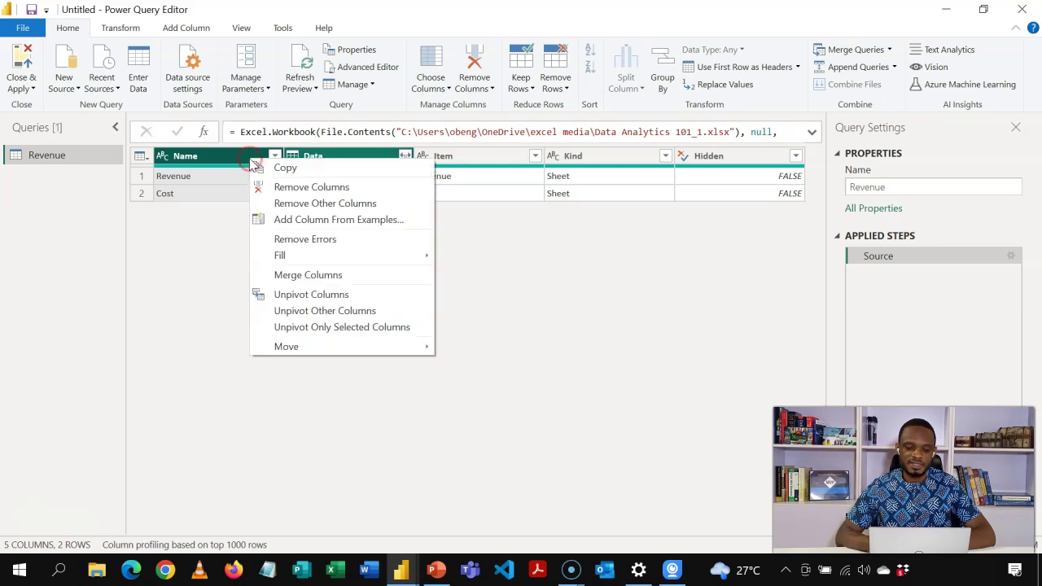
left_click(312, 203)
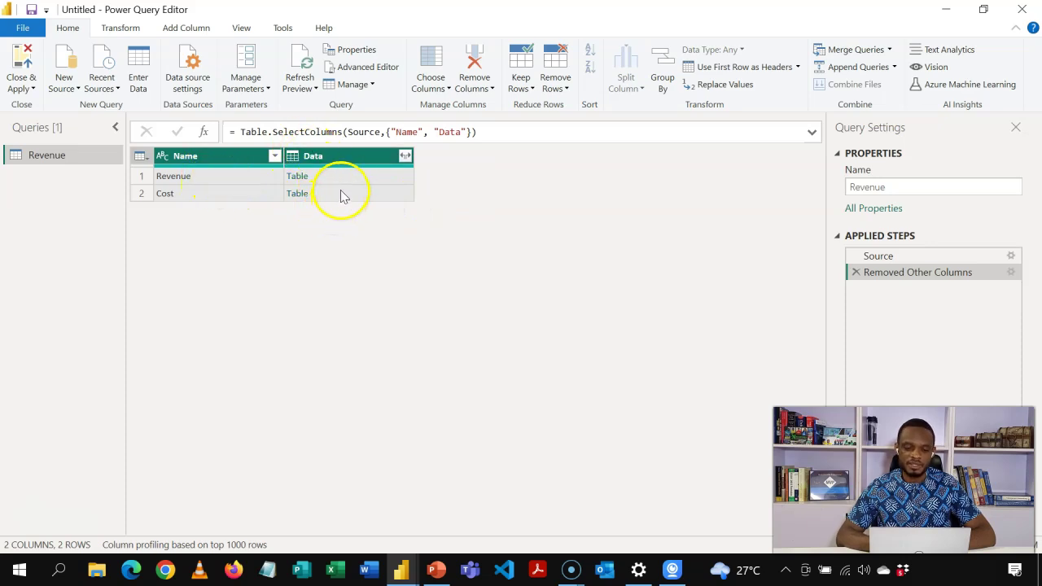
left_click(405, 157)
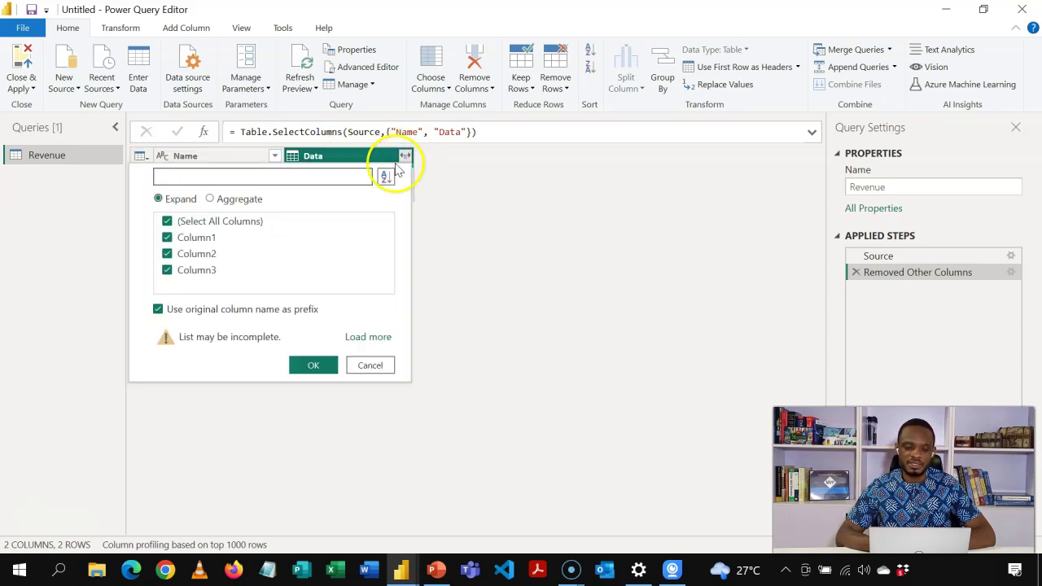
Expand Data into Column1–Column3 with 'Use original column name as prefix' unchecked
left_click(189, 315)
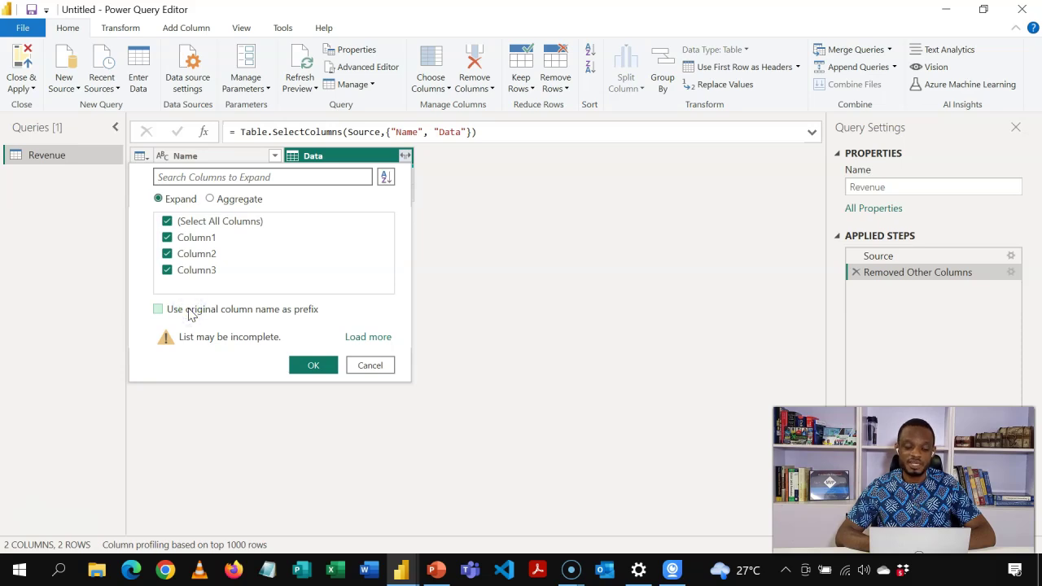
left_click(311, 365)
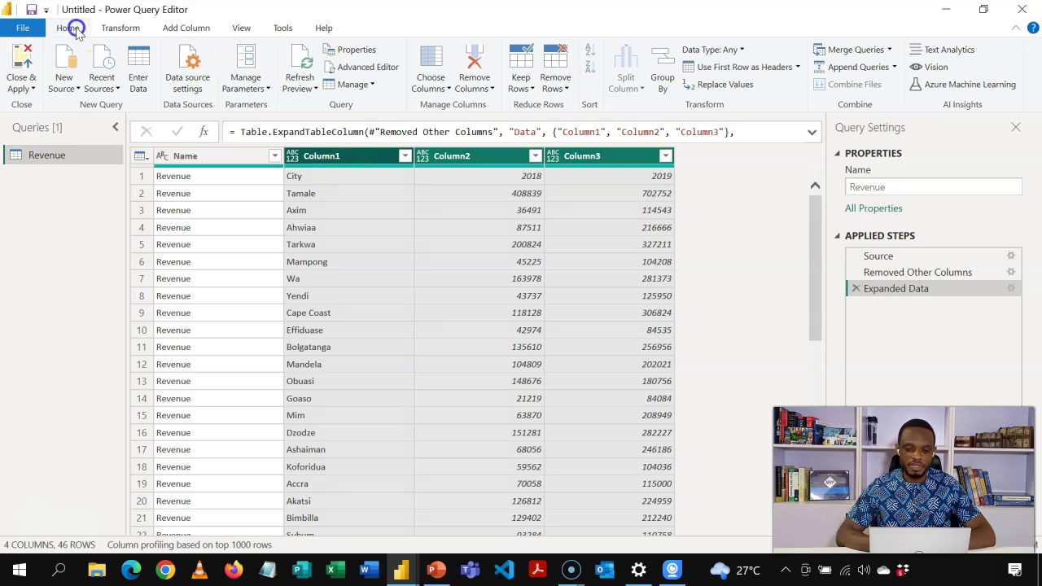
left_click(730, 70)
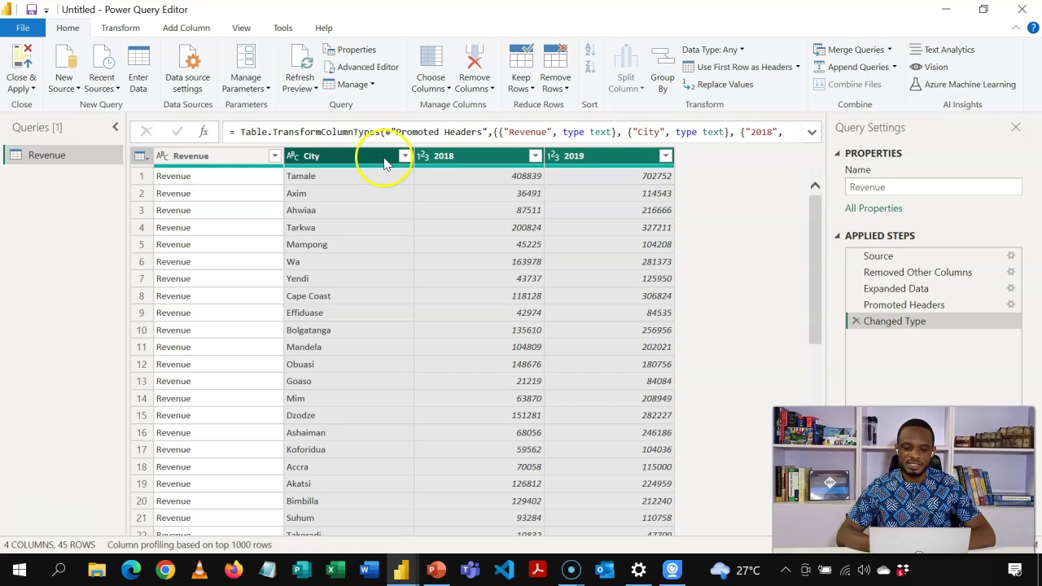
left_click(592, 163, "ctrl")
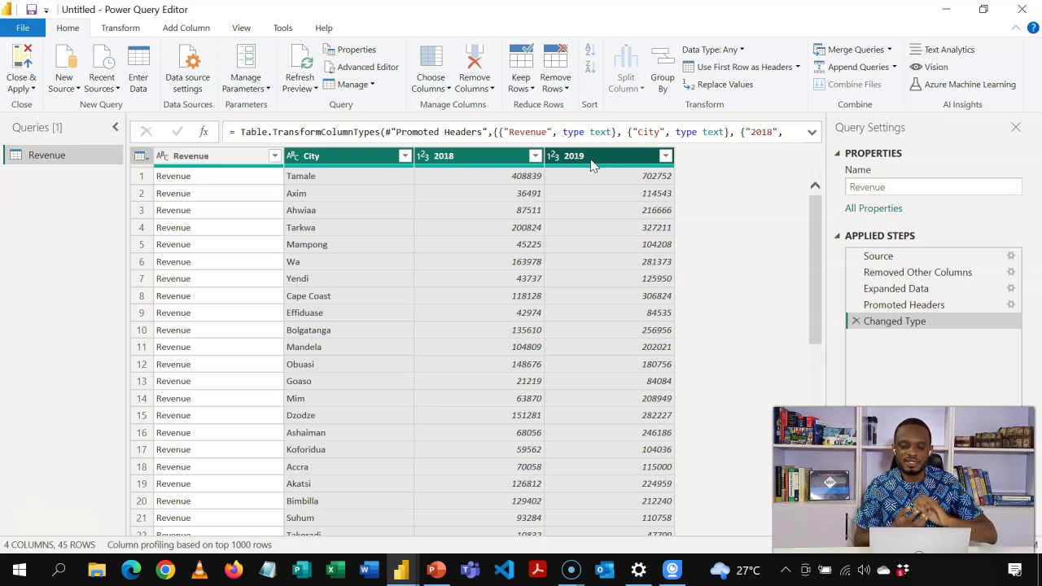
left_click(374, 162)
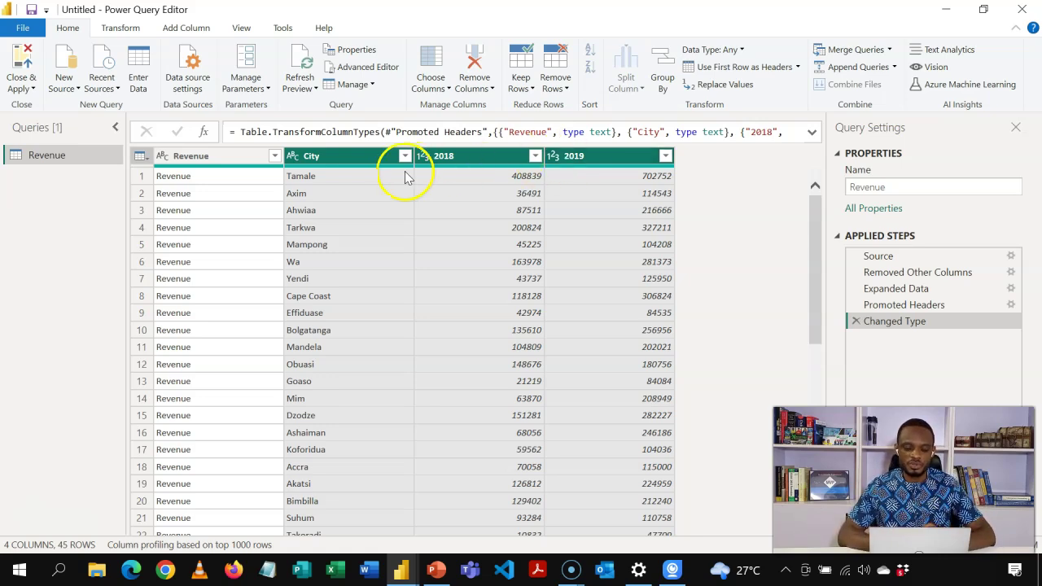
left_click(347, 162)
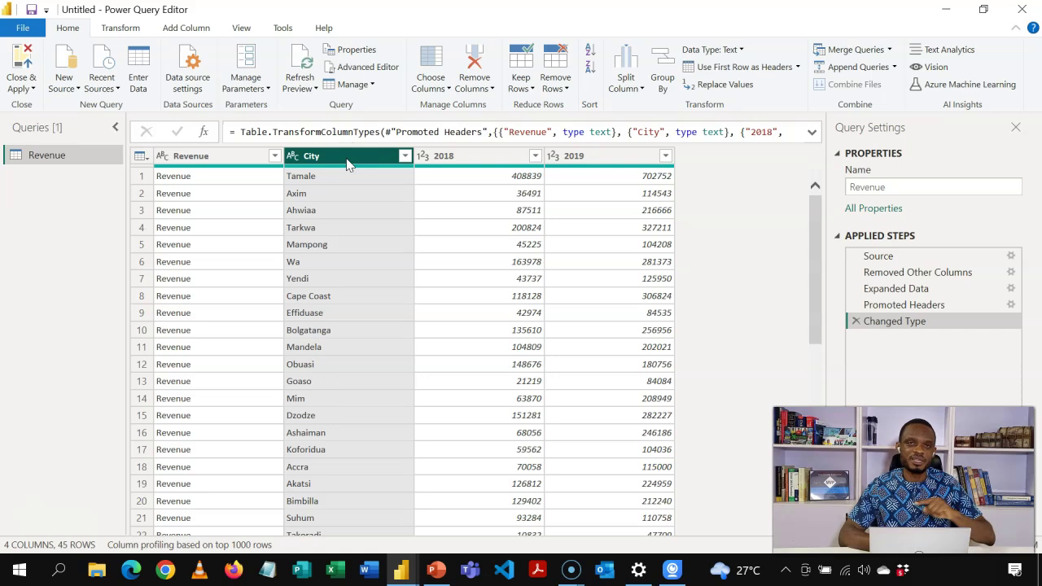
left_click(814, 214)
left_click_drag(814, 218, 813, 261)
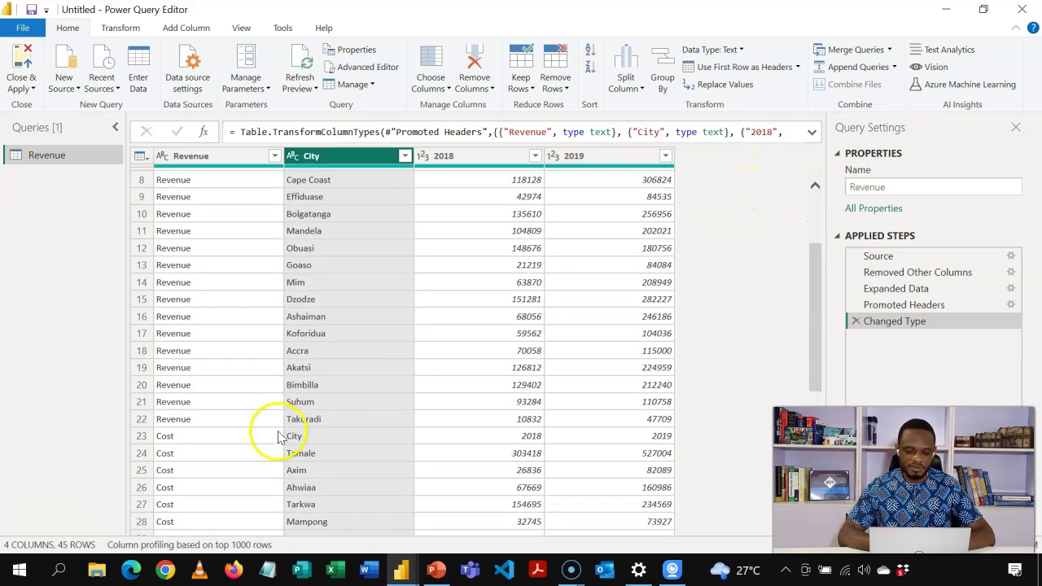
left_click(142, 436)
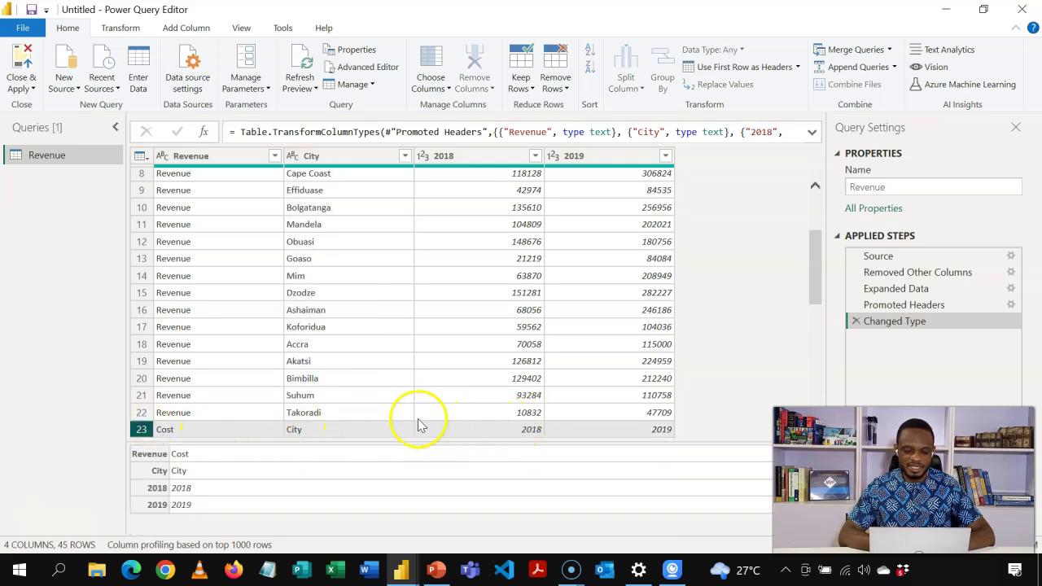
left_click(359, 159)
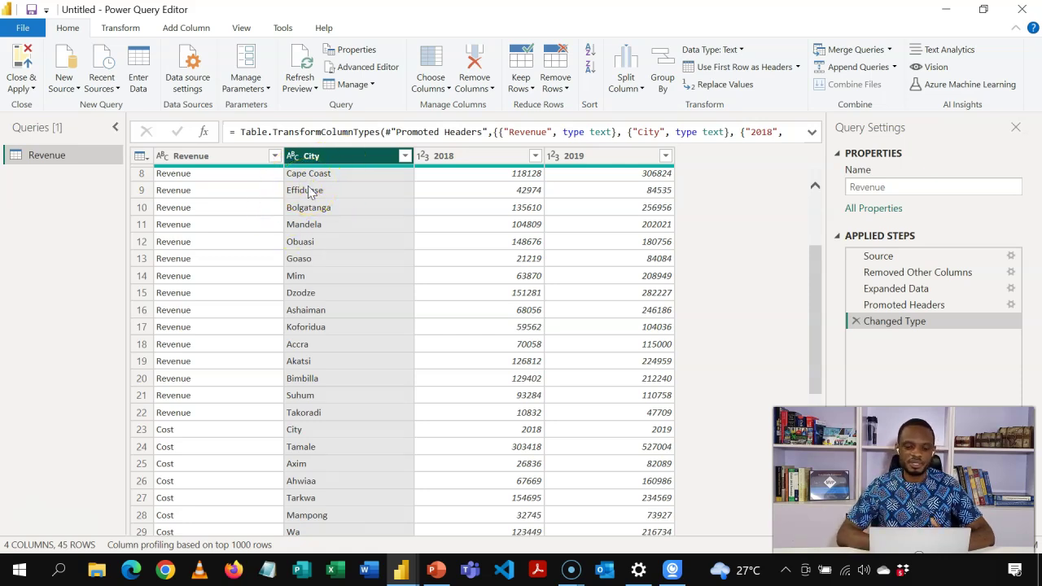
Filter out the repeated 'City' header row, then select the 2018 and 2019 columns
left_click(405, 157)
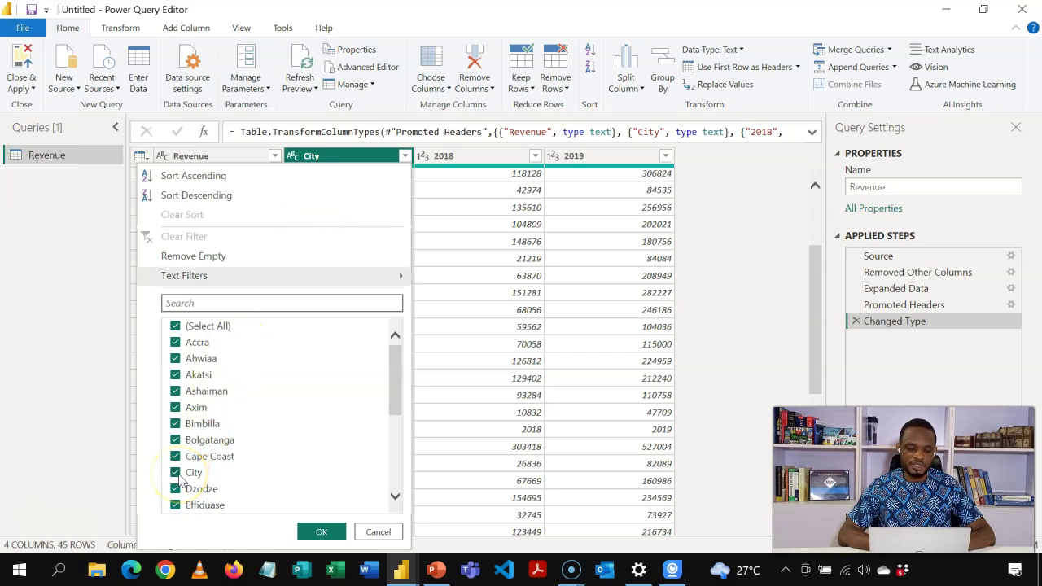
left_click(175, 473)
left_click(317, 531)
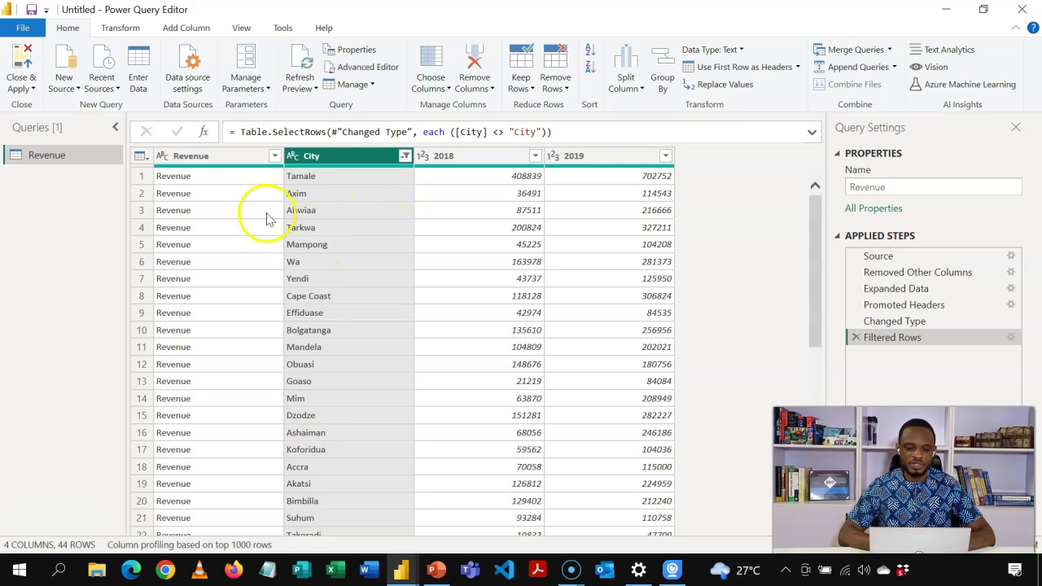
left_click(221, 161)
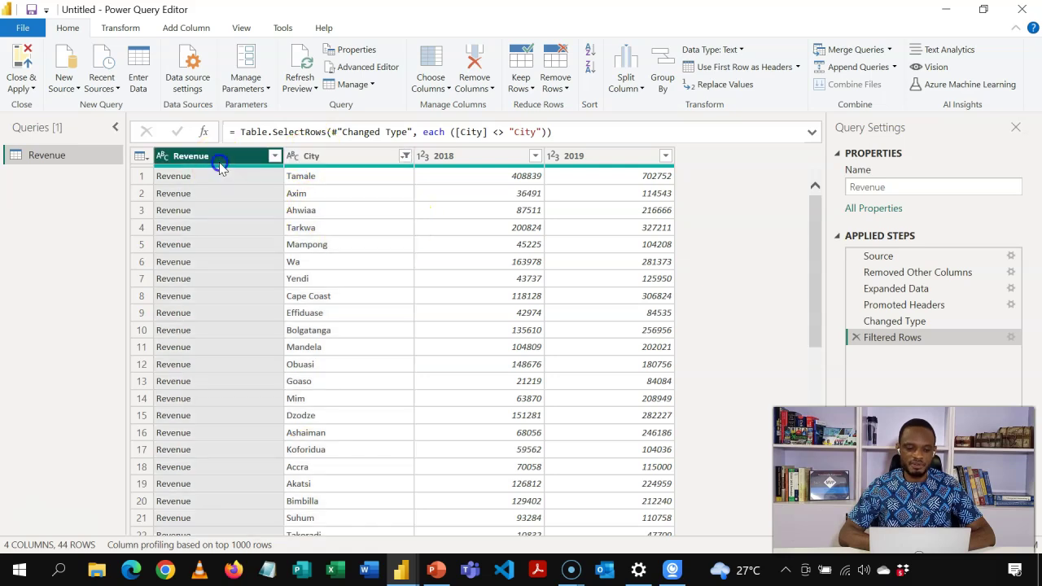
left_click(334, 157)
left_click(469, 157)
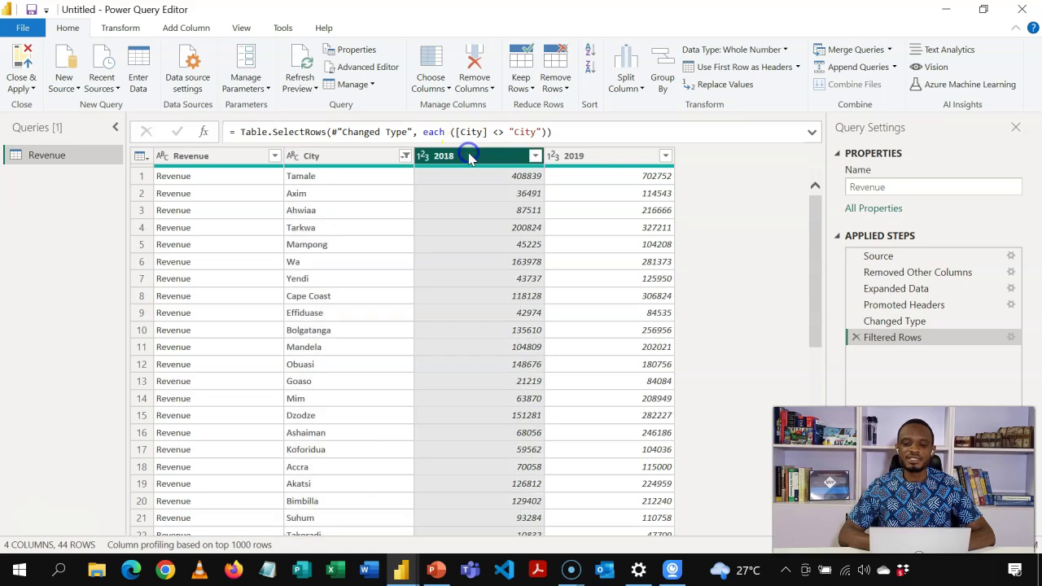
left_click(583, 158)
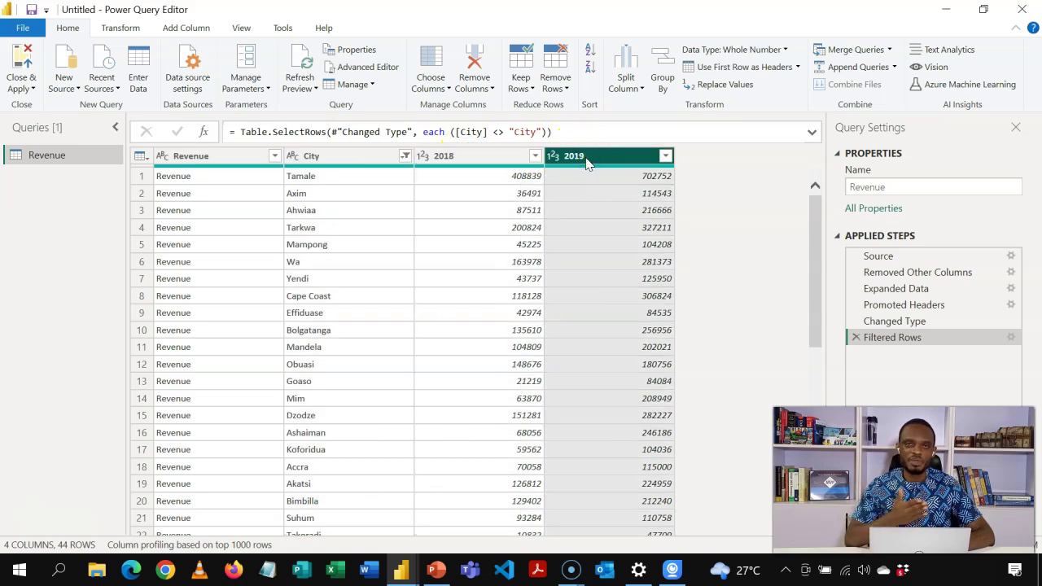
Unpivot the 2018 and 2019 columns into rows
key("shift+Left")
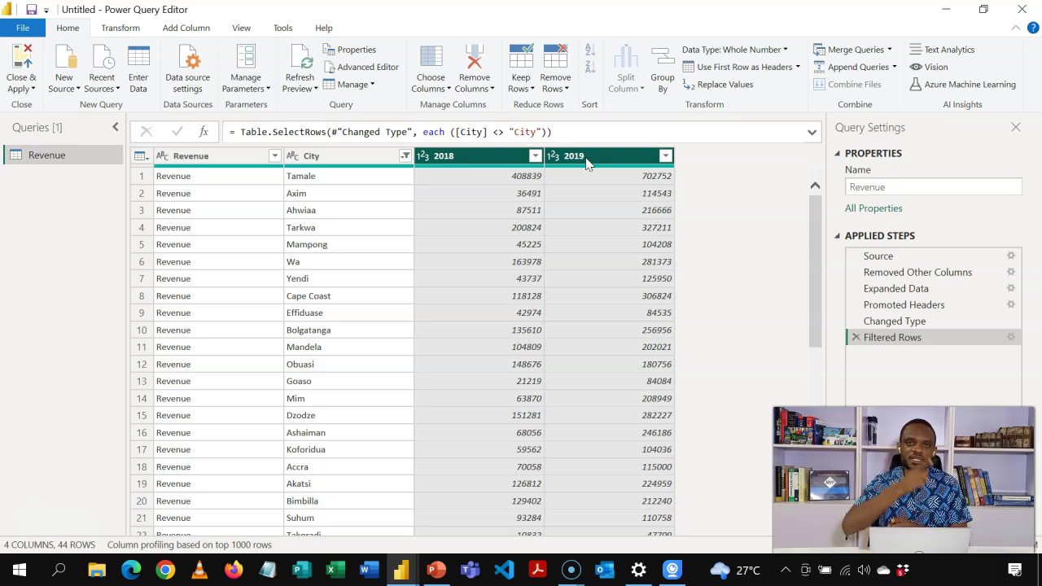
right_click(586, 159)
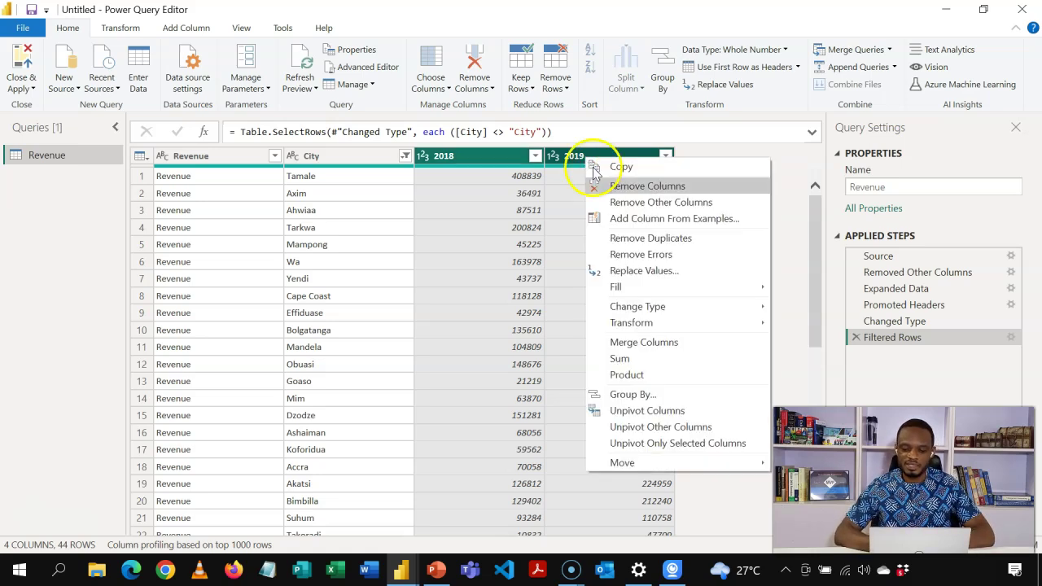
left_click(665, 413)
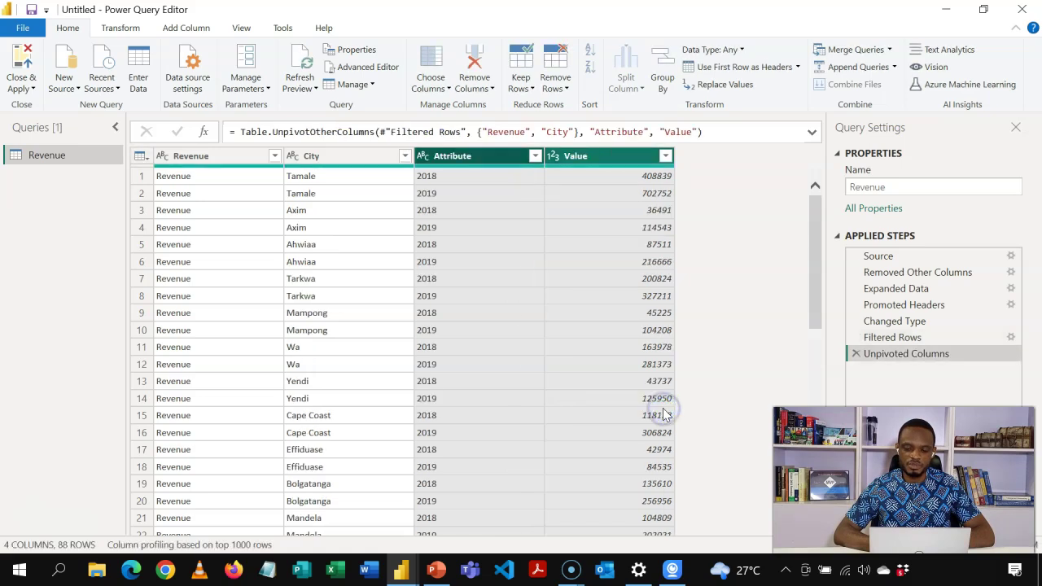
Rename the Attribute column to Year and the Value column to Amount
left_click(474, 158)
double_click(474, 157)
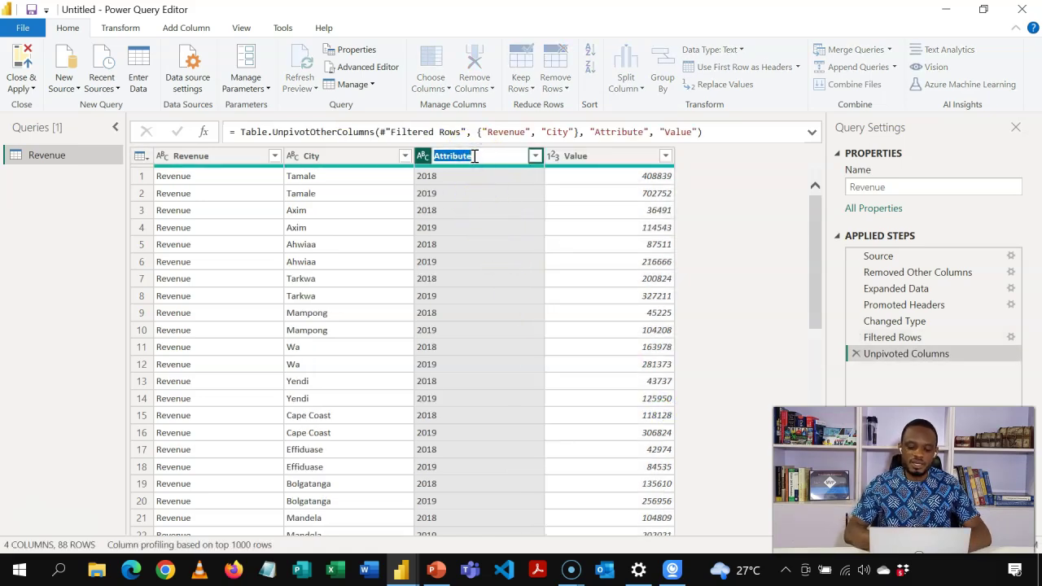
type("Year")
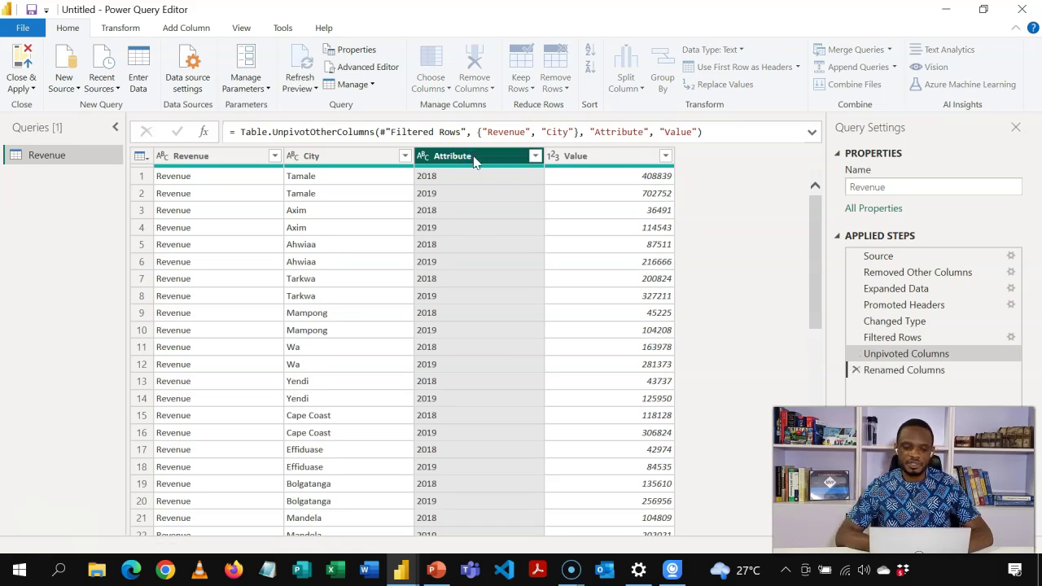
key("Return")
double_click(609, 154)
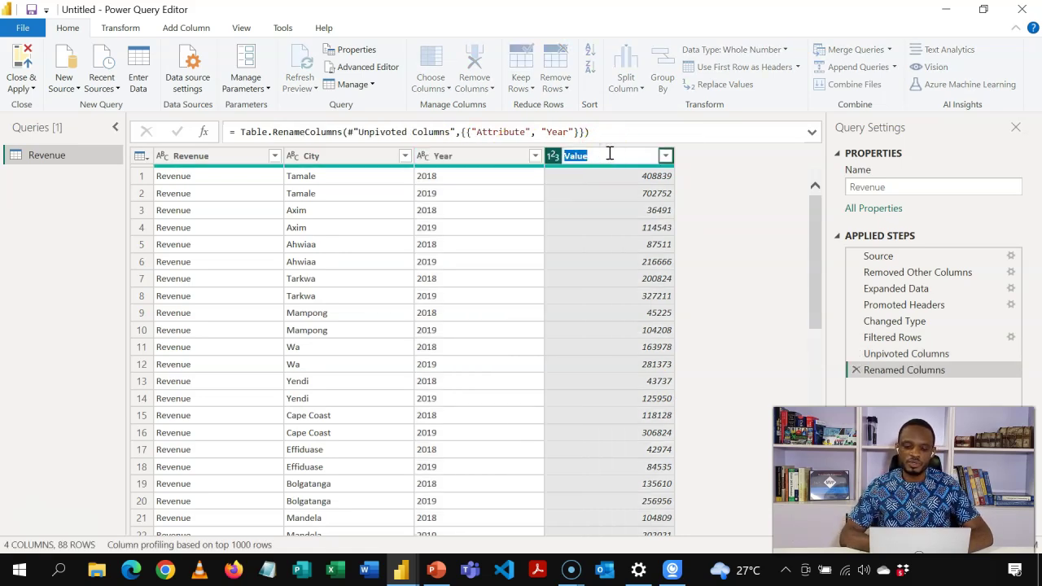
type("Amount")
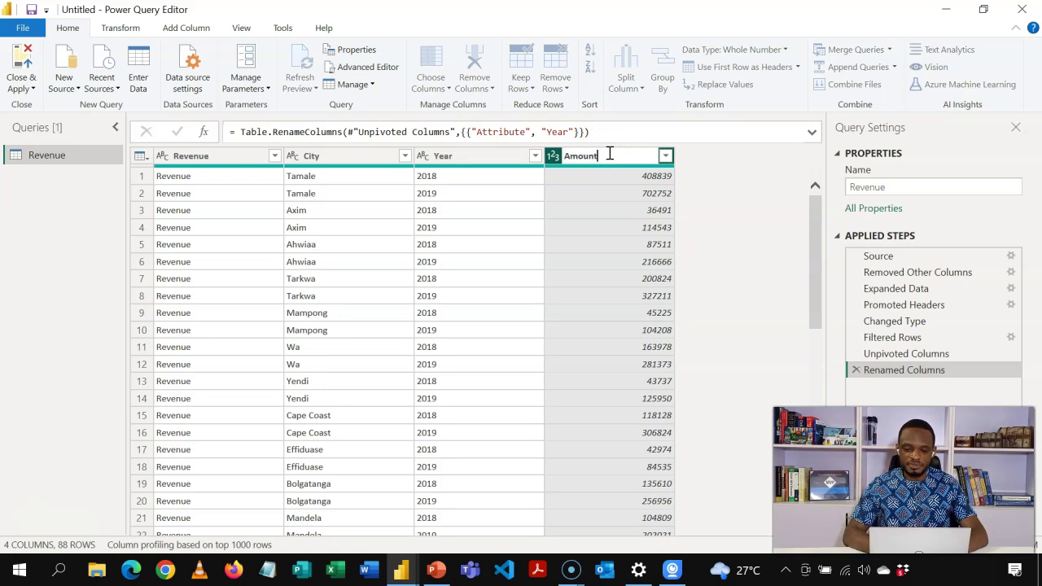
key("Return")
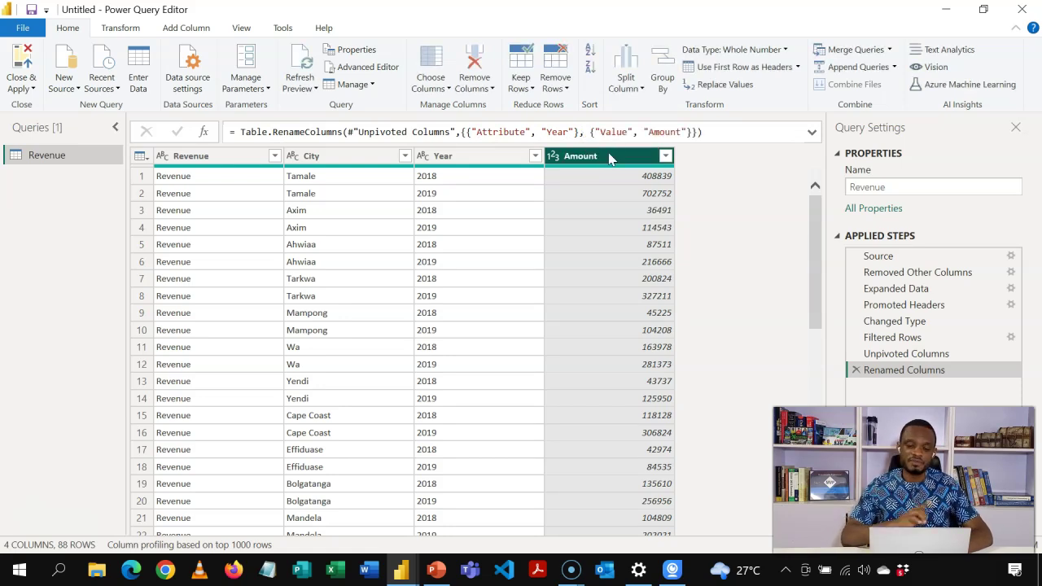
left_click(209, 157)
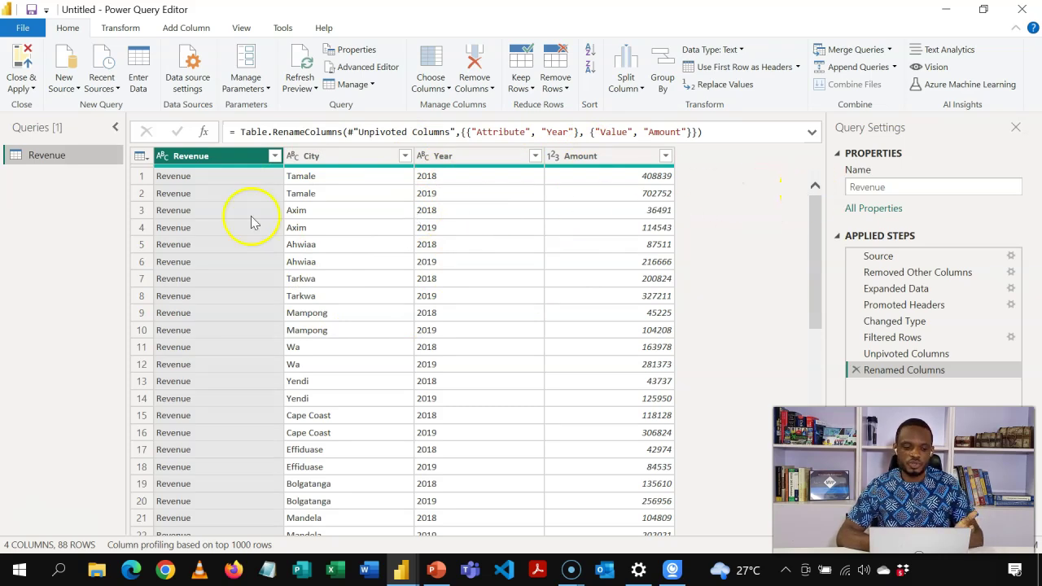
Replace the name Revenue with Sales in the Query Settings Name box
double_click(910, 190)
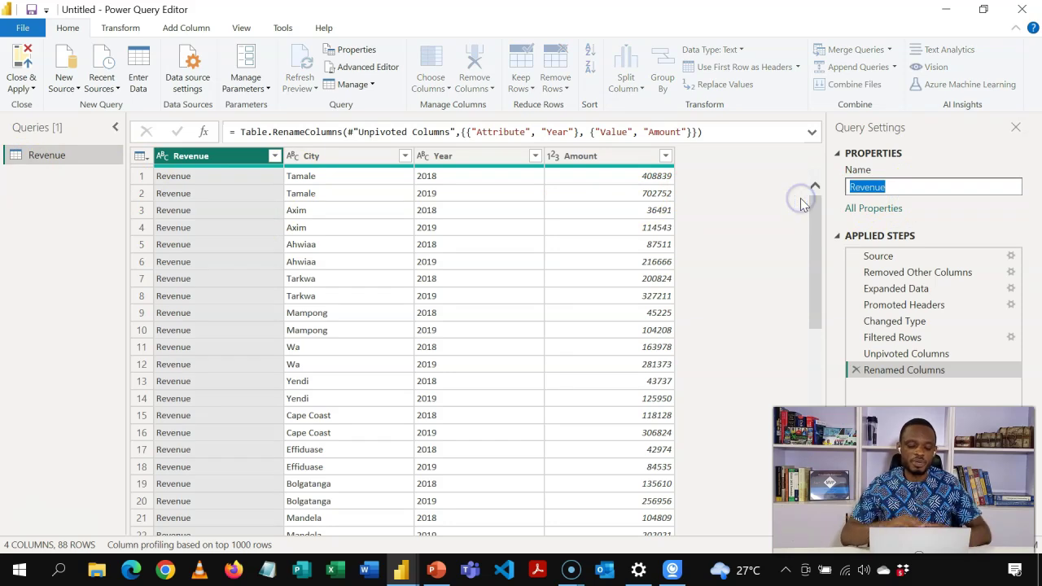
key("BackSpace")
type("Sa")
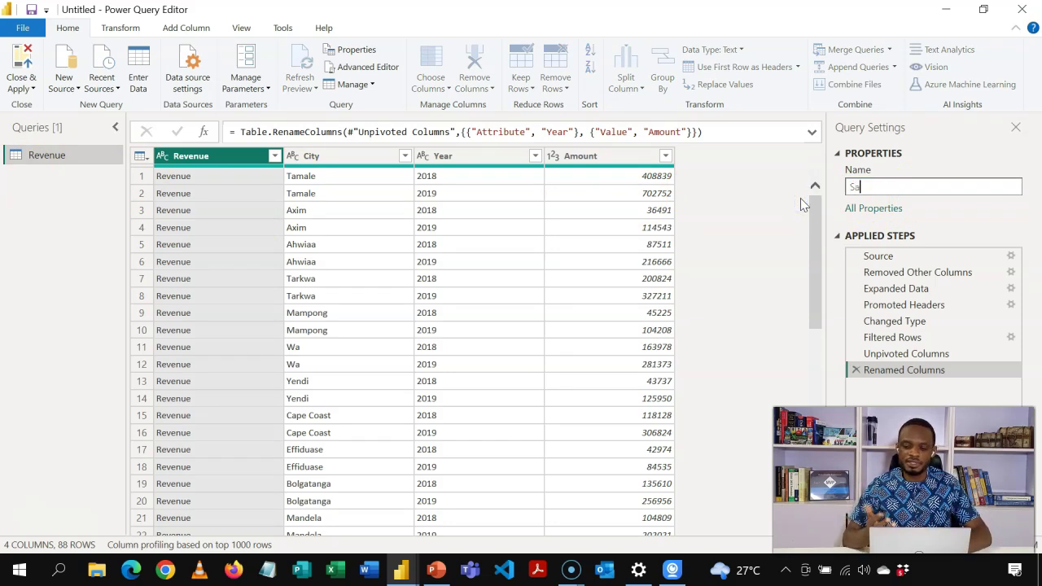
type("les")
key("Return")
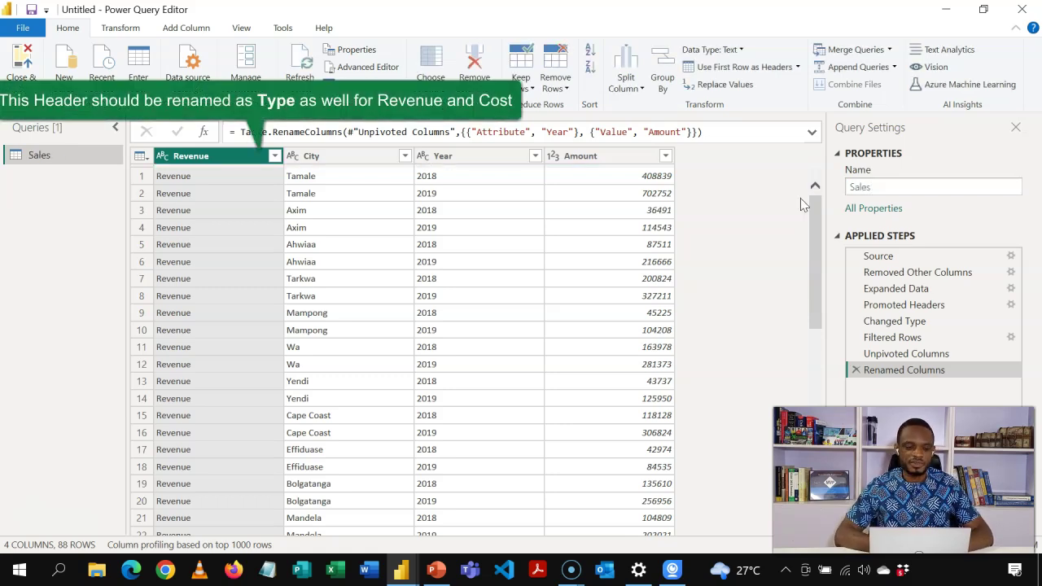
Use Close & Apply to load the Sales query into the Power BI report
left_click(25, 62)
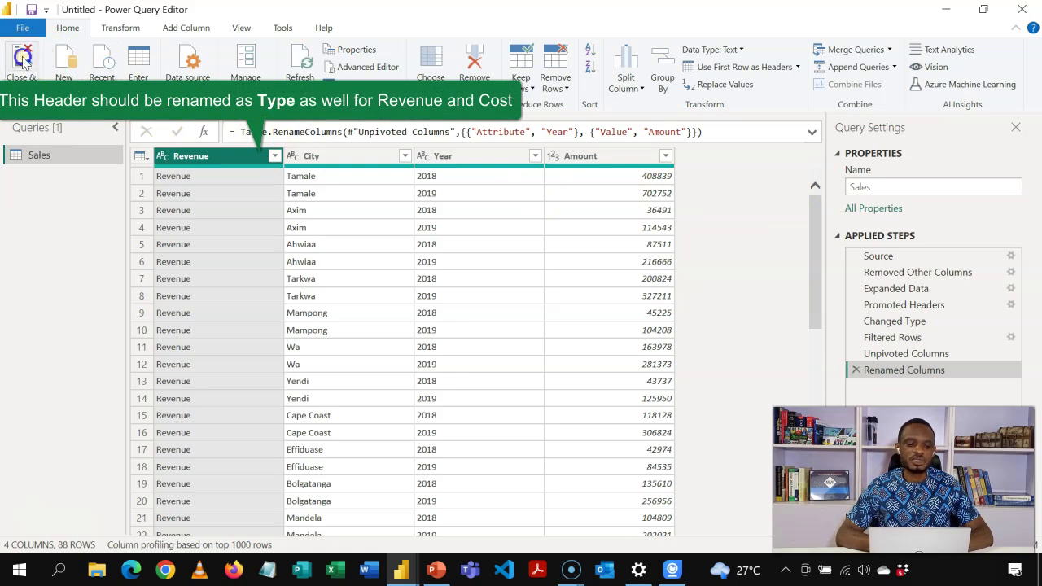